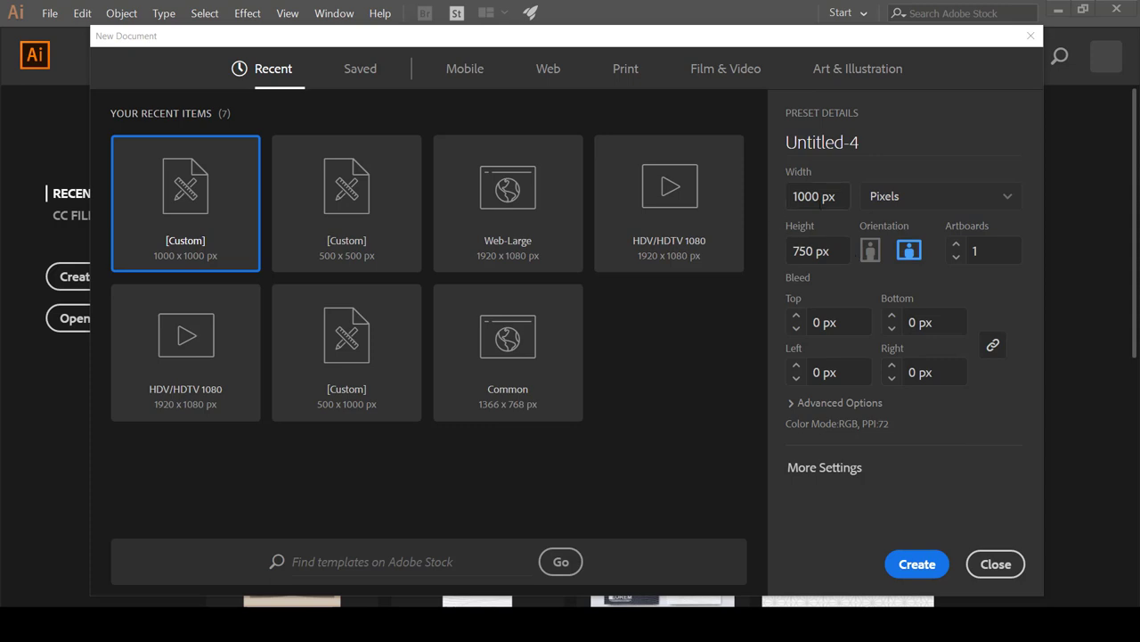
Step: Create the 1000 by 750 px document and draw a circle in the left half of the artboard
left_click(922, 574)
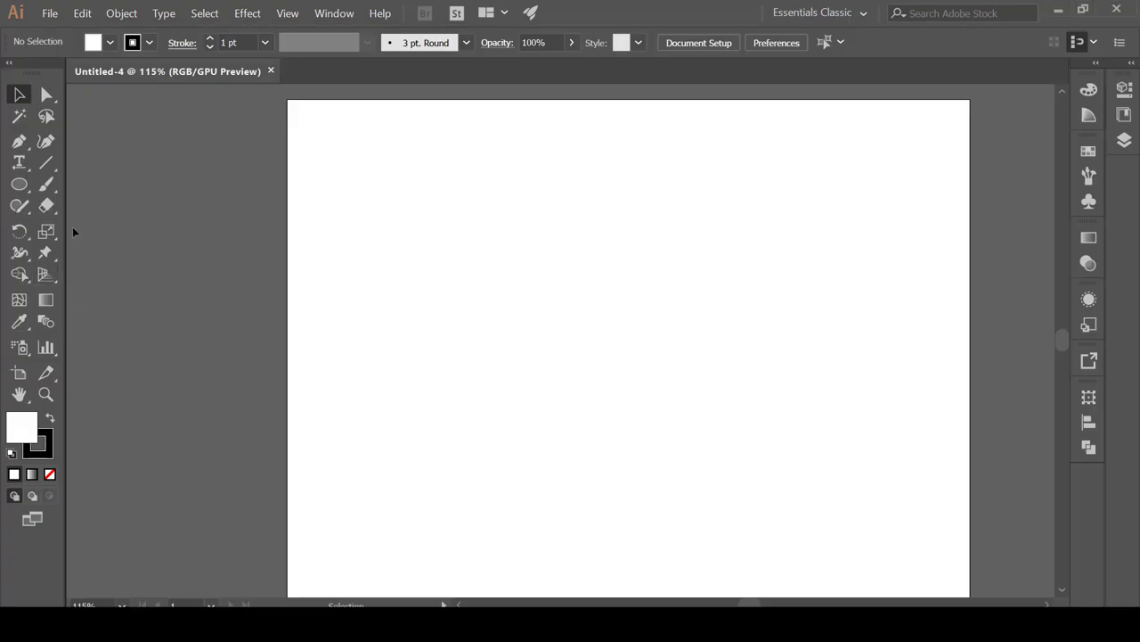
left_click(22, 187)
left_click(23, 189)
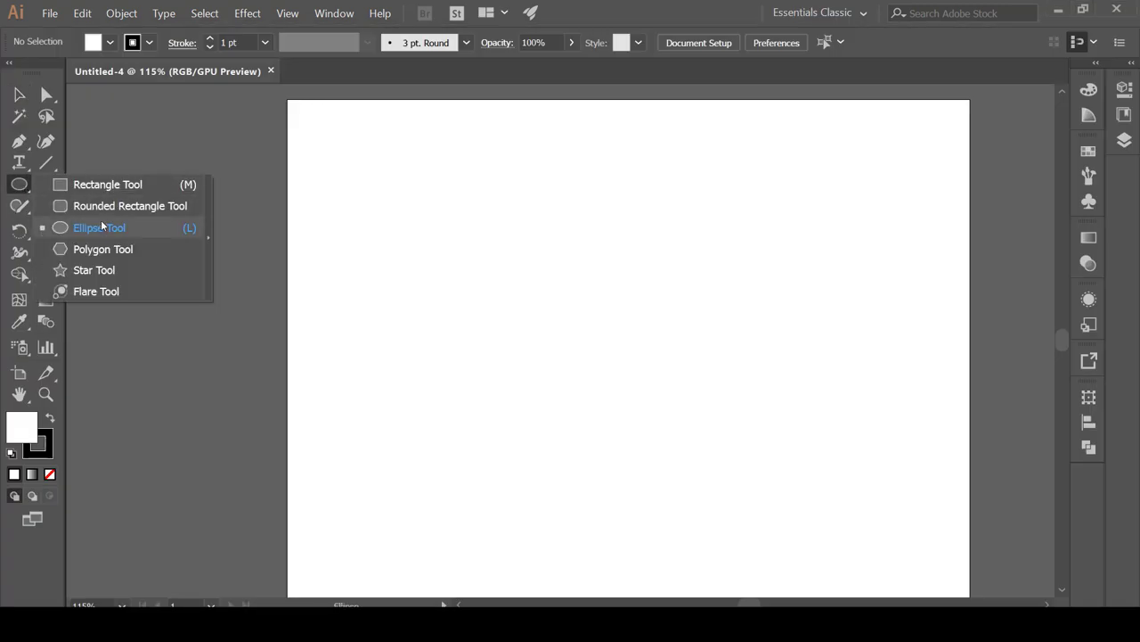
left_click(101, 227)
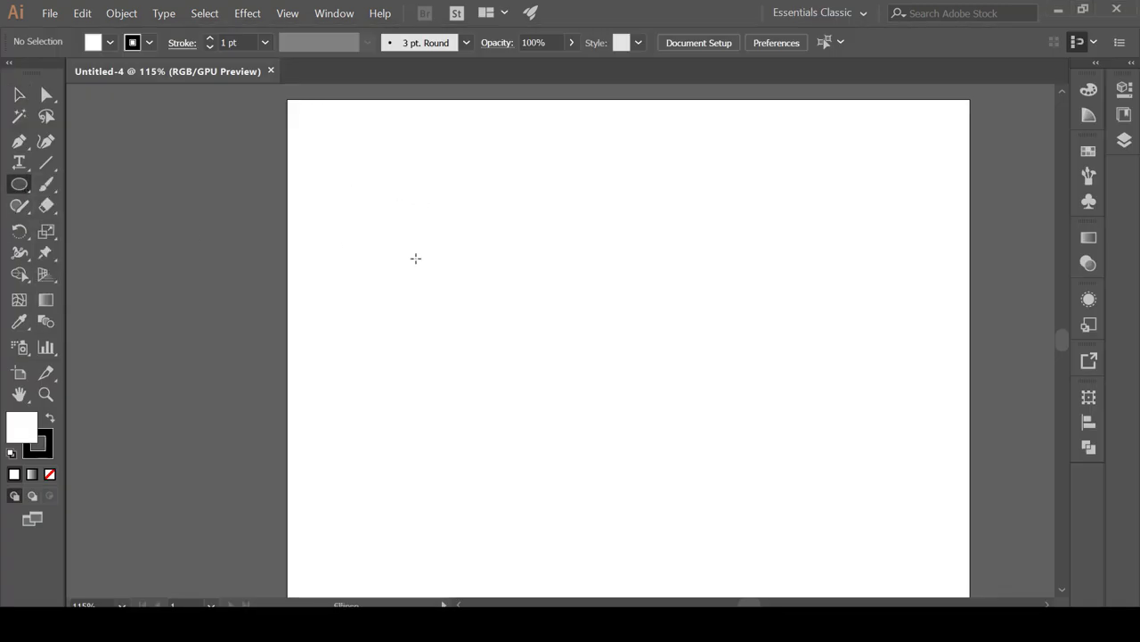
left_click_drag(415, 258, 564, 405)
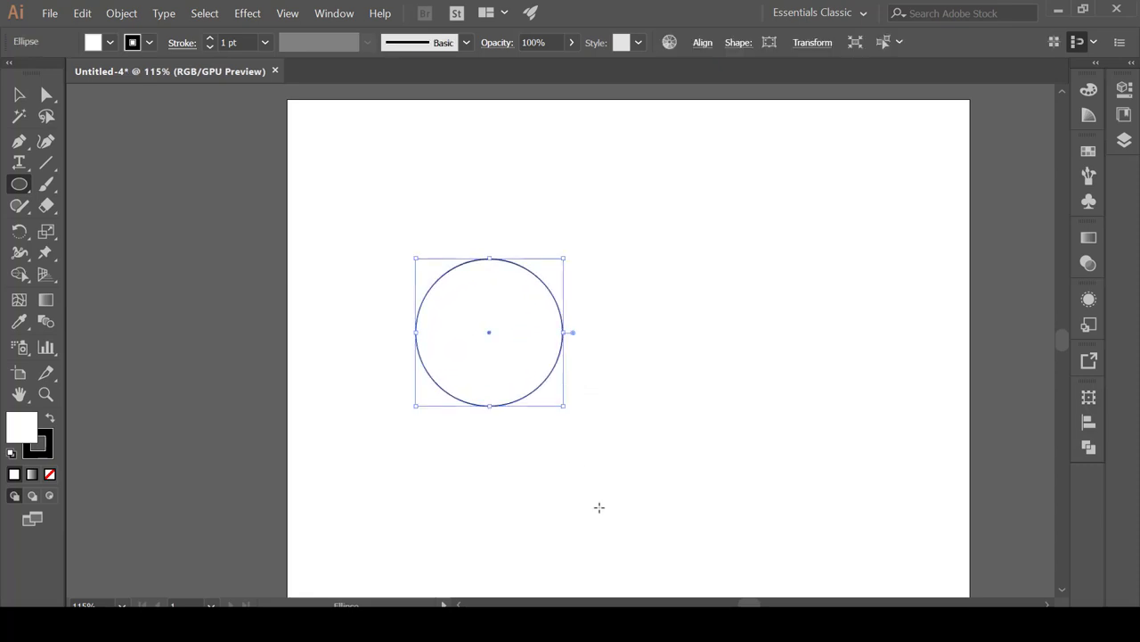
Step: Remove the circle's stroke and fill it with light blue
left_click(19, 95)
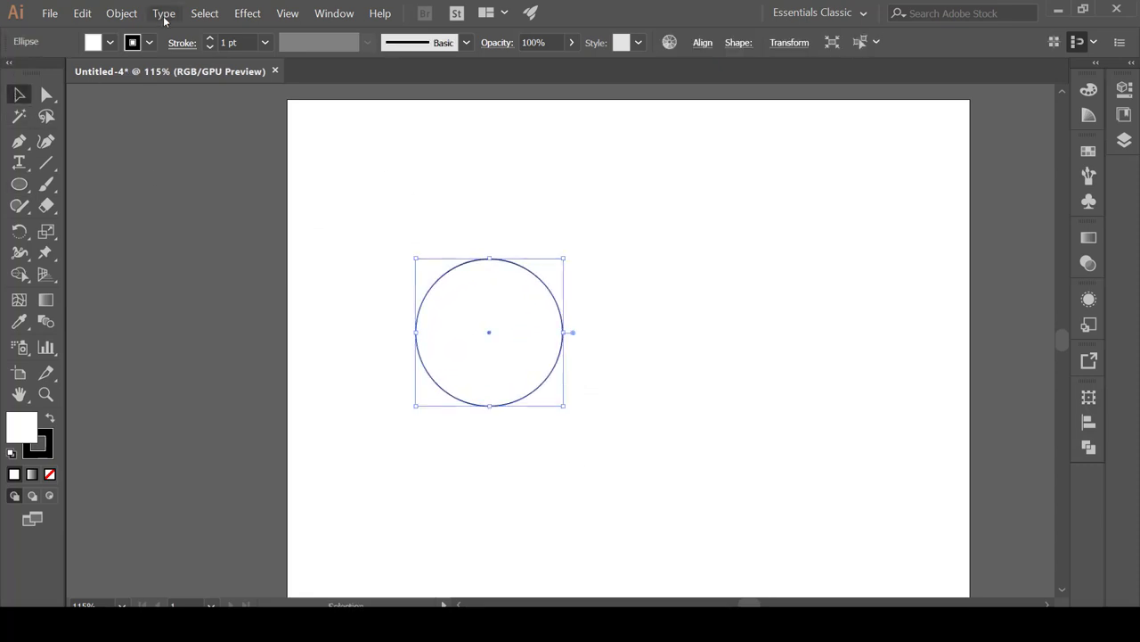
left_click(150, 42)
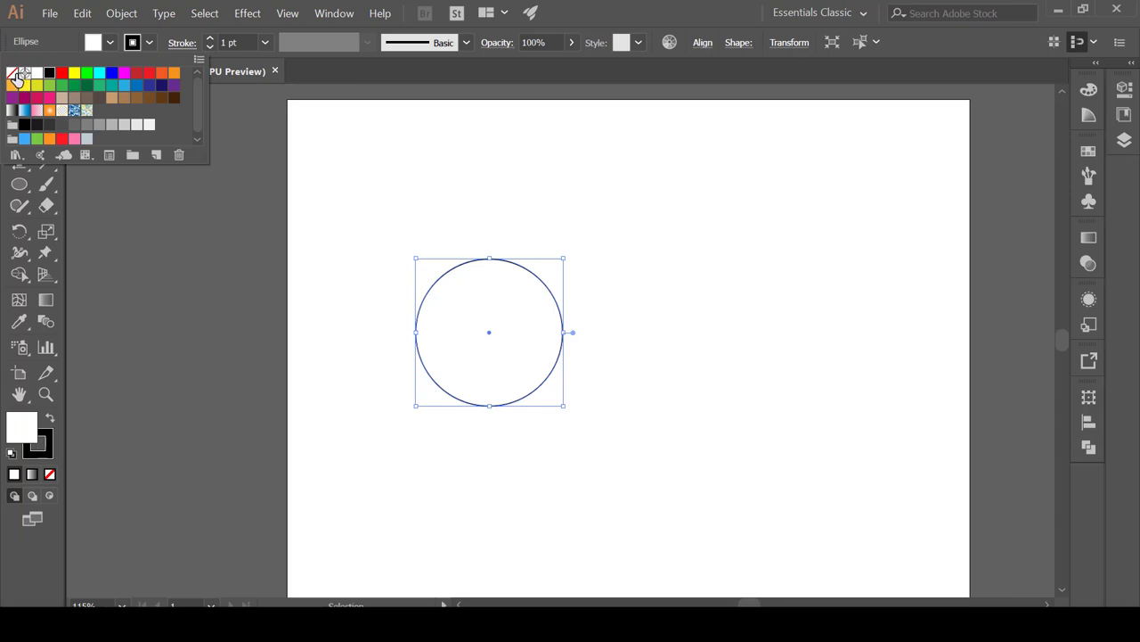
left_click(13, 73)
left_click(109, 42)
left_click(109, 42)
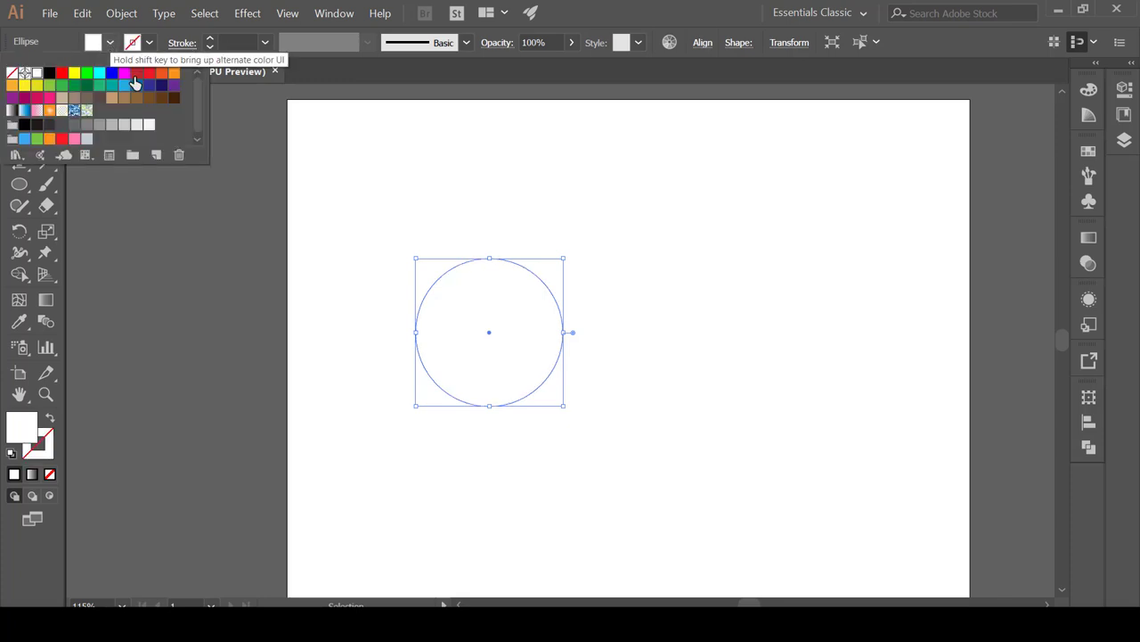
left_click(136, 85)
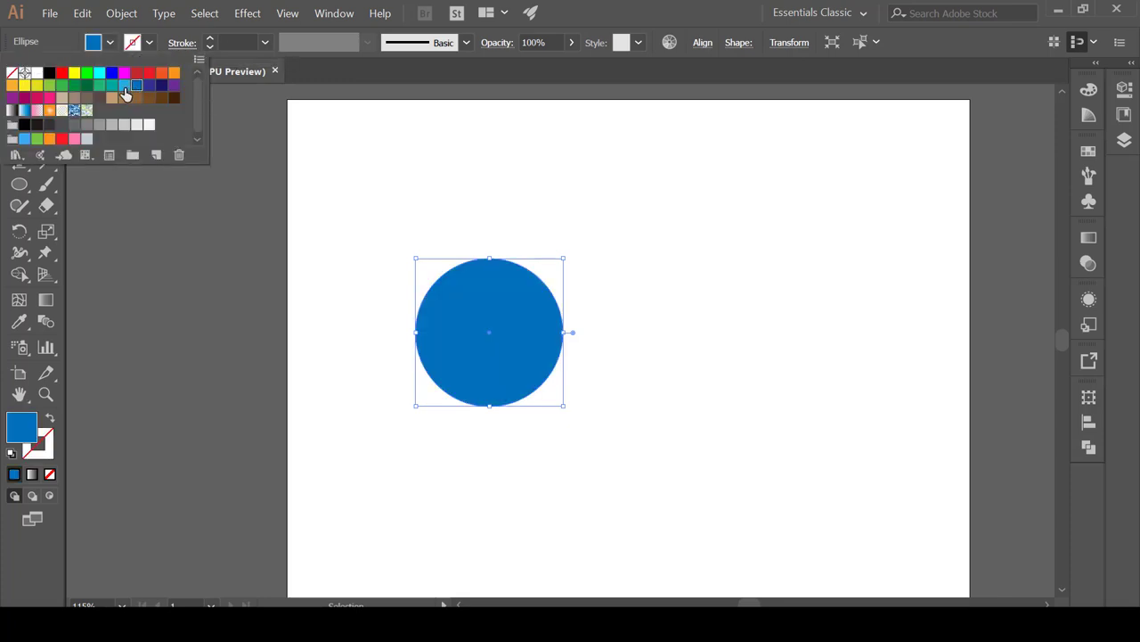
left_click(125, 87)
left_click(434, 189)
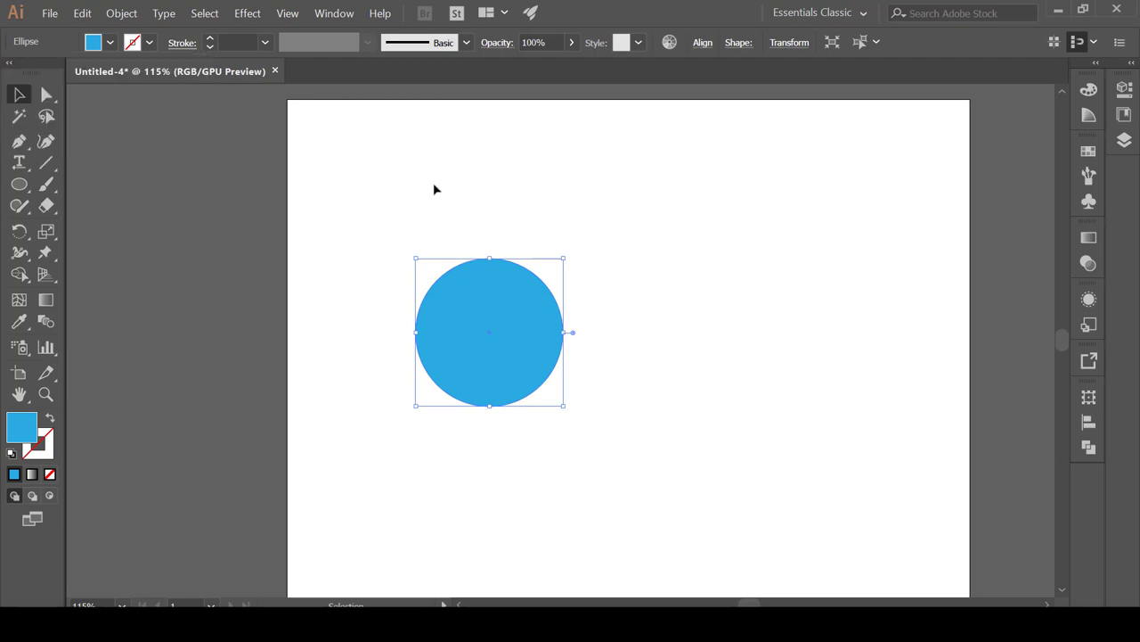
left_click(608, 451)
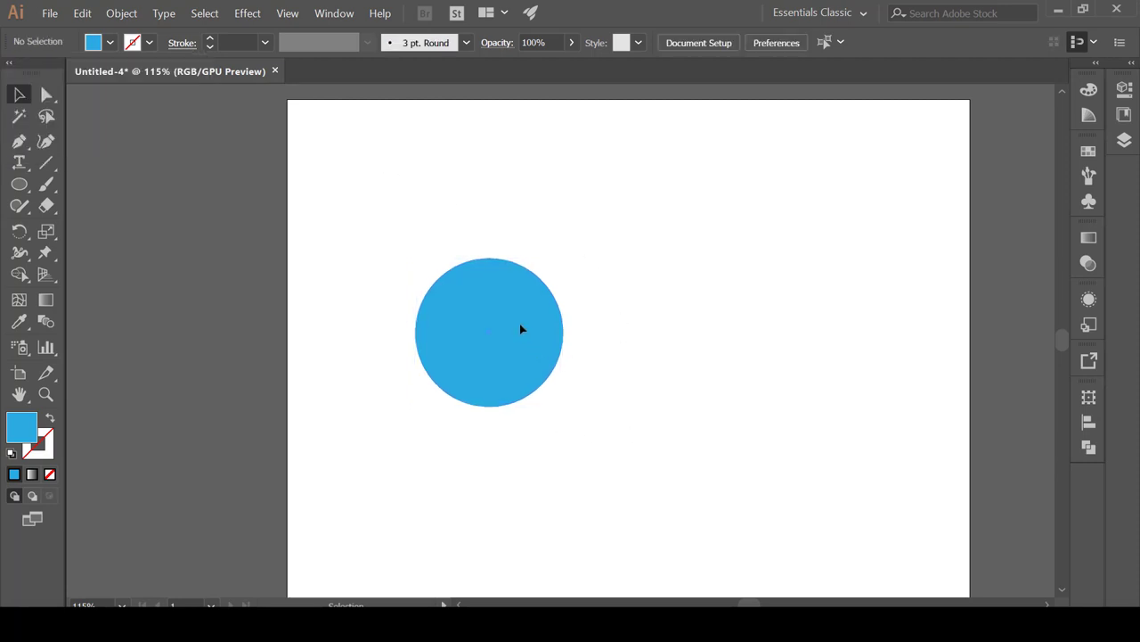
Step: Move the blue circle up and slightly left, into the upper left area of the artboard
left_click_drag(522, 329, 526, 283)
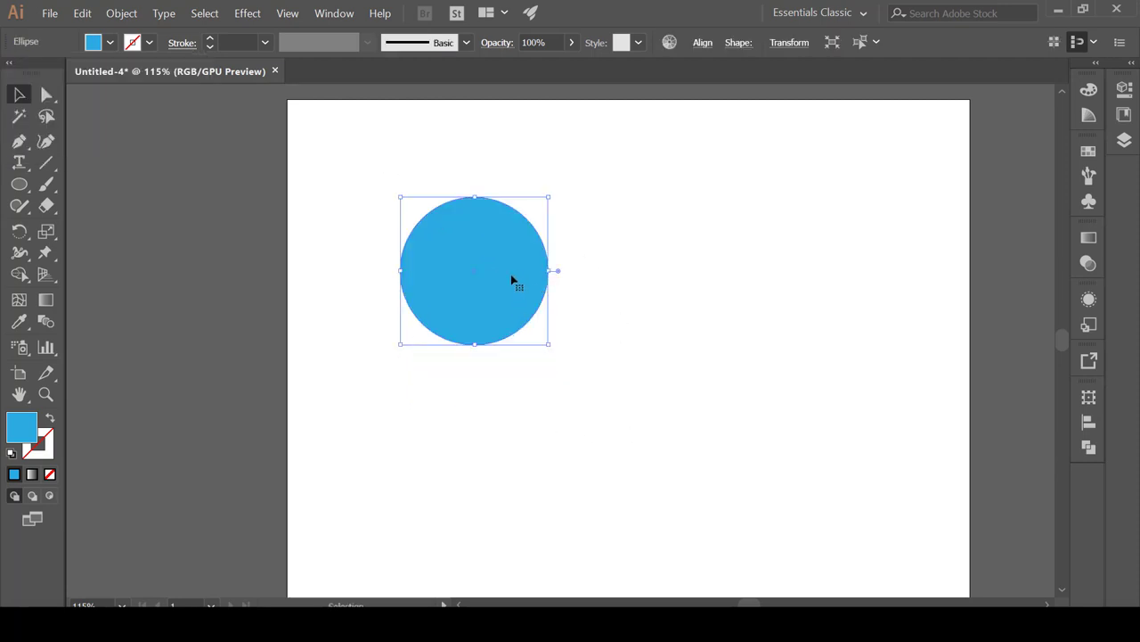
key("a")
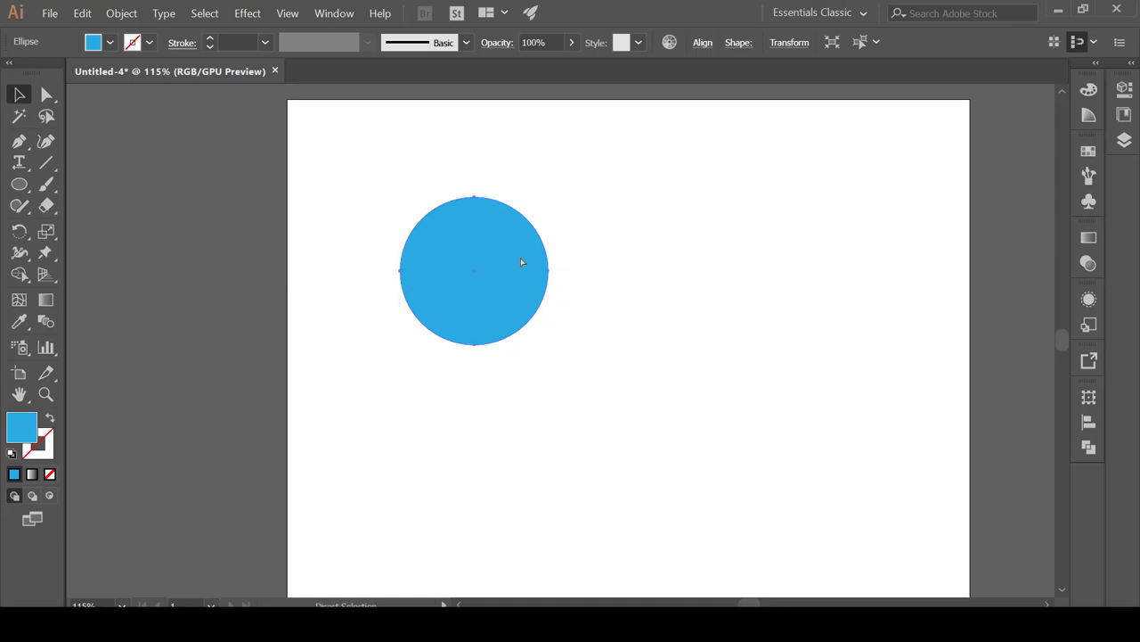
key("v")
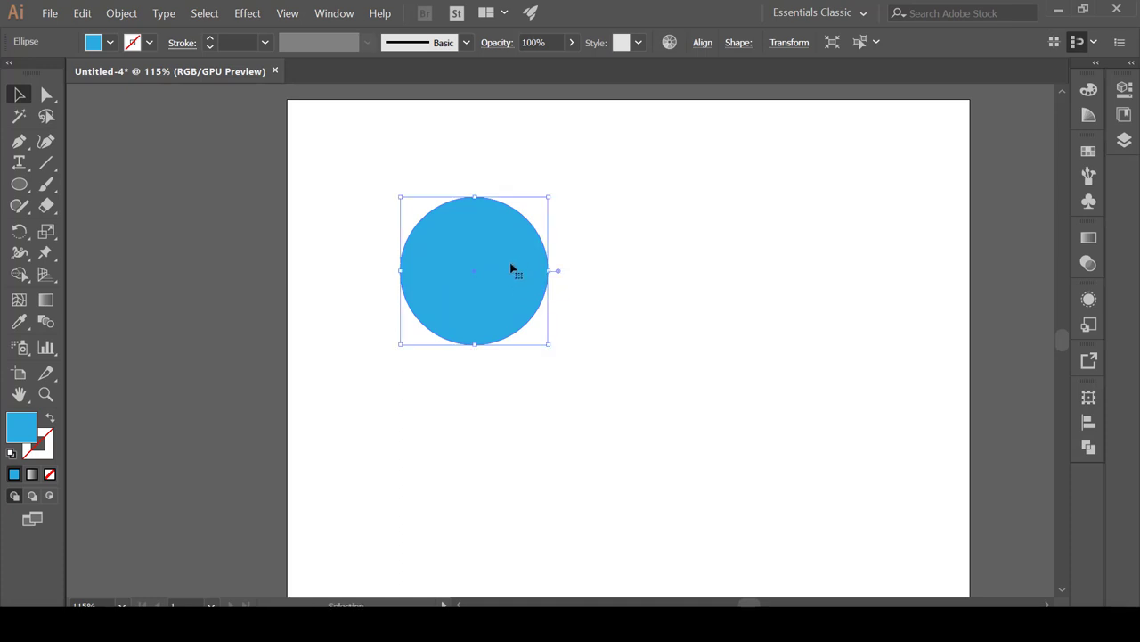
Step: Paste a copy of the circle in place over the original, then undo a trial move of the copy
left_click(82, 13)
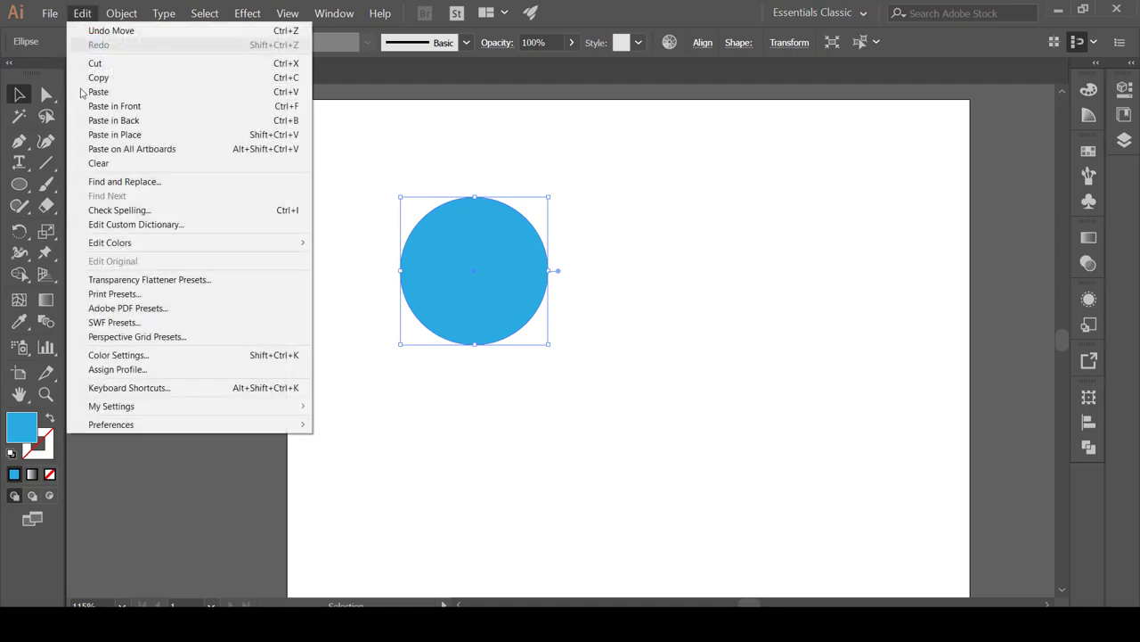
left_click(138, 135)
left_click(636, 257)
left_click_drag(501, 247, 557, 279)
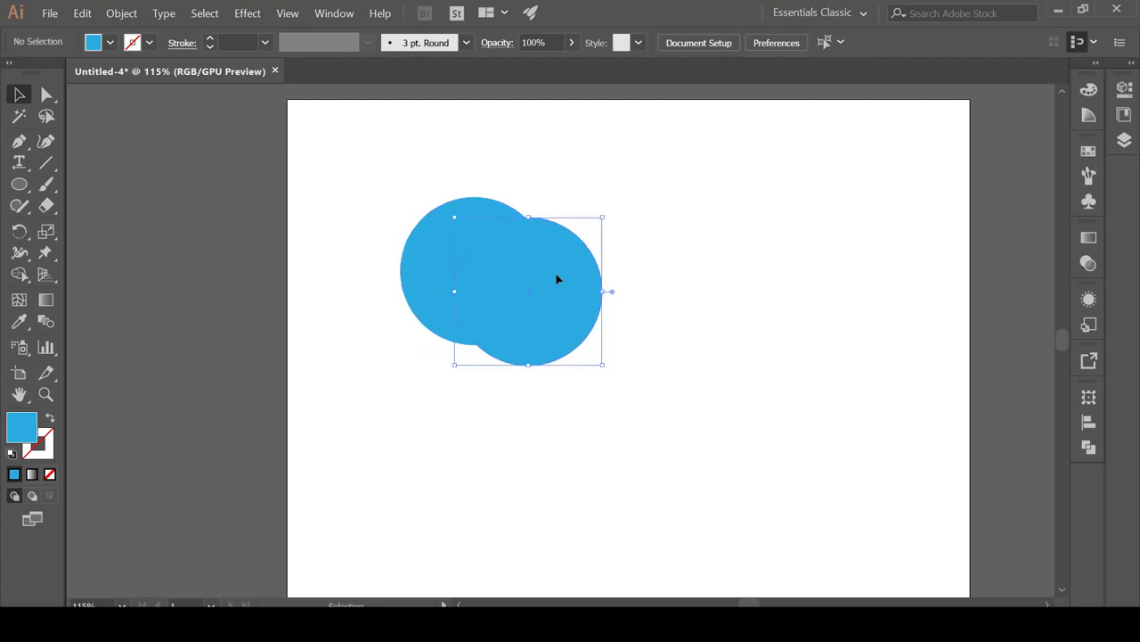
key("ctrl+z")
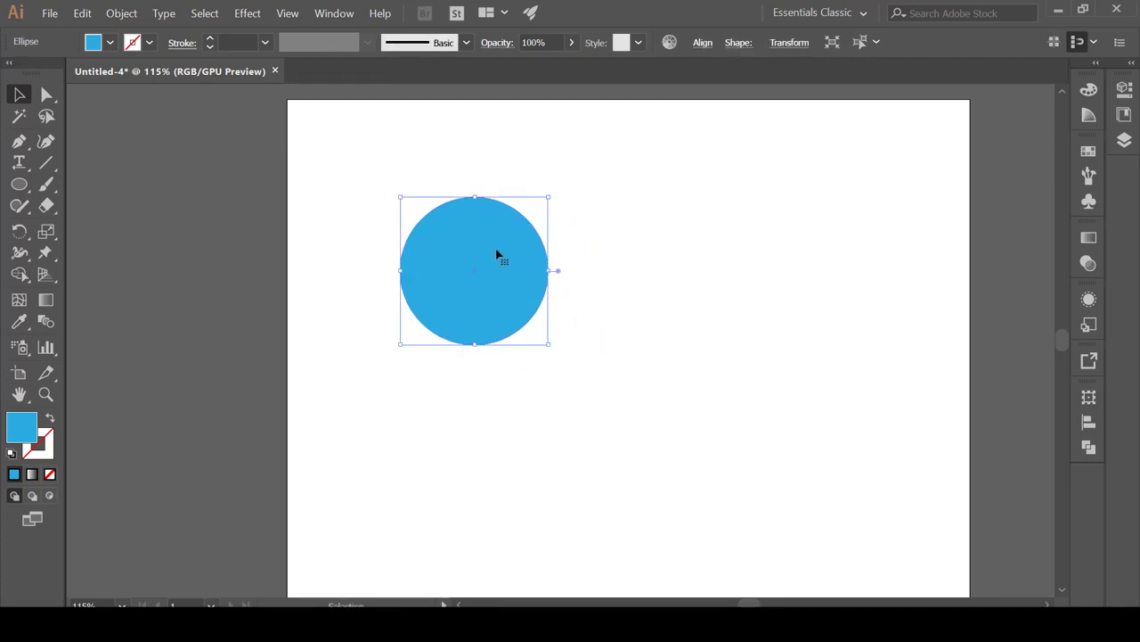
left_click(545, 242)
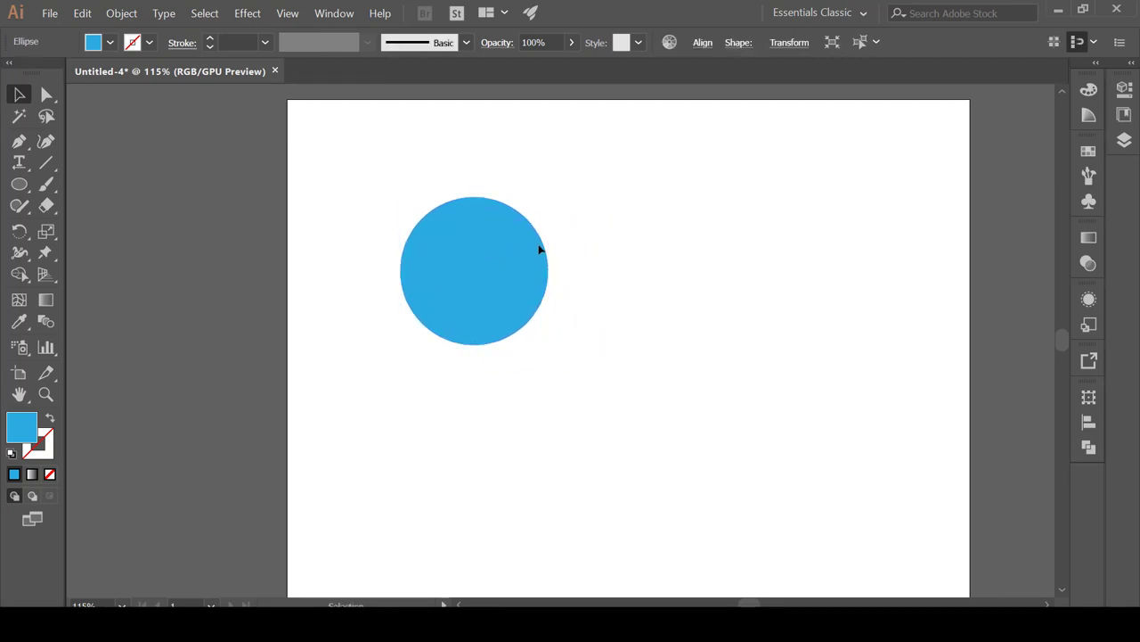
left_click(504, 259)
right_click(503, 254)
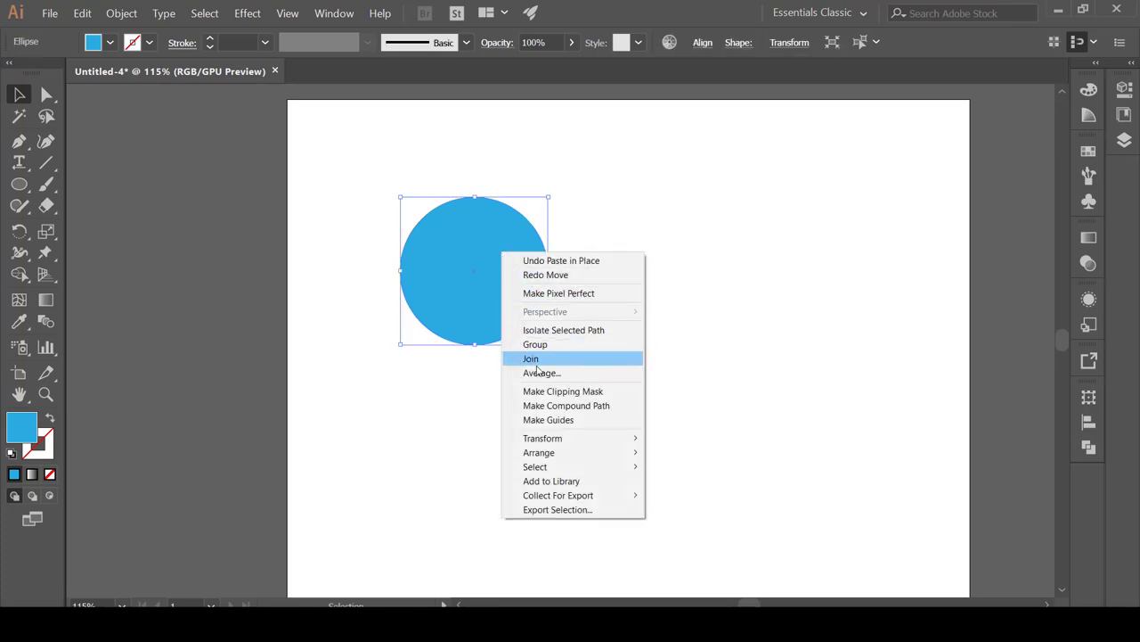
mouse_move(561, 439)
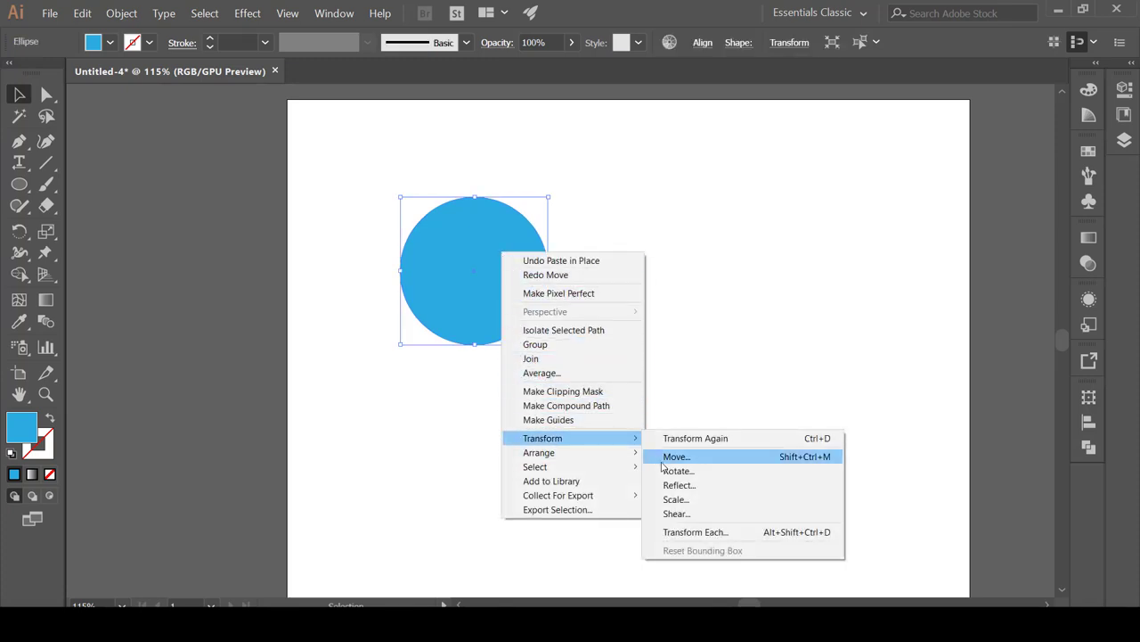
left_click(674, 247)
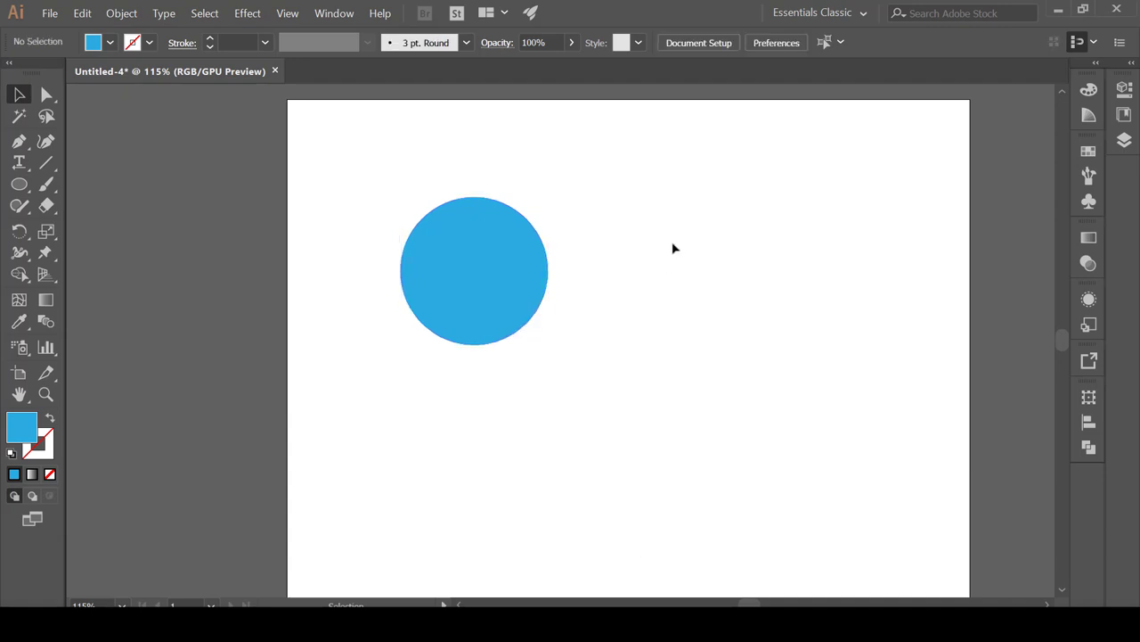
Step: Scale the top copy of the circle to 75% both horizontally and vertically
left_click(503, 242)
key("s")
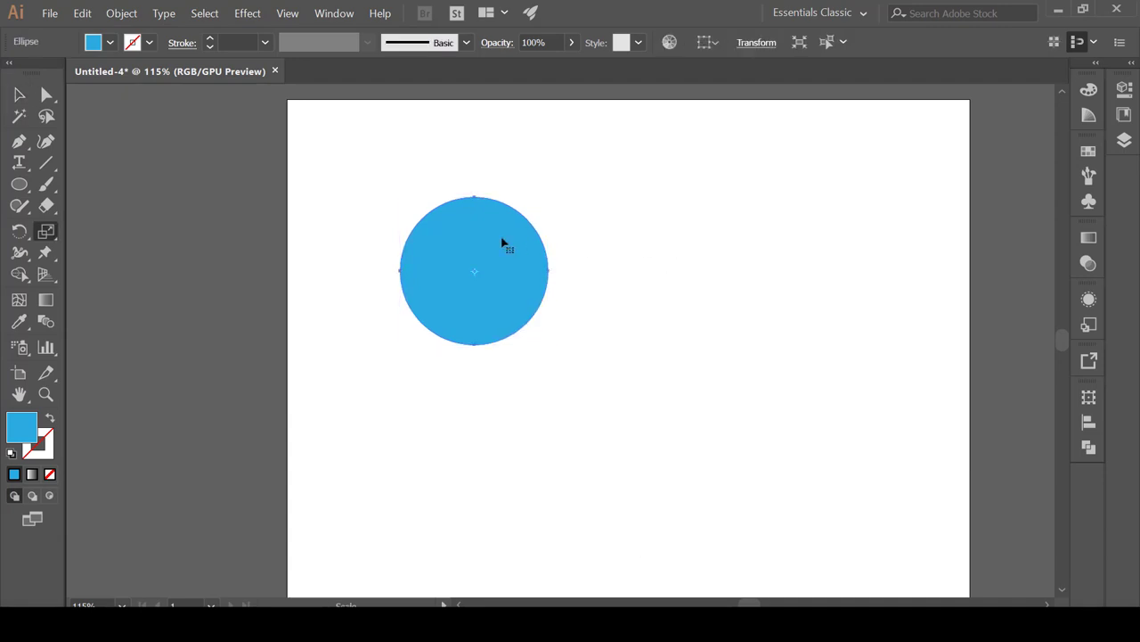
key("Return")
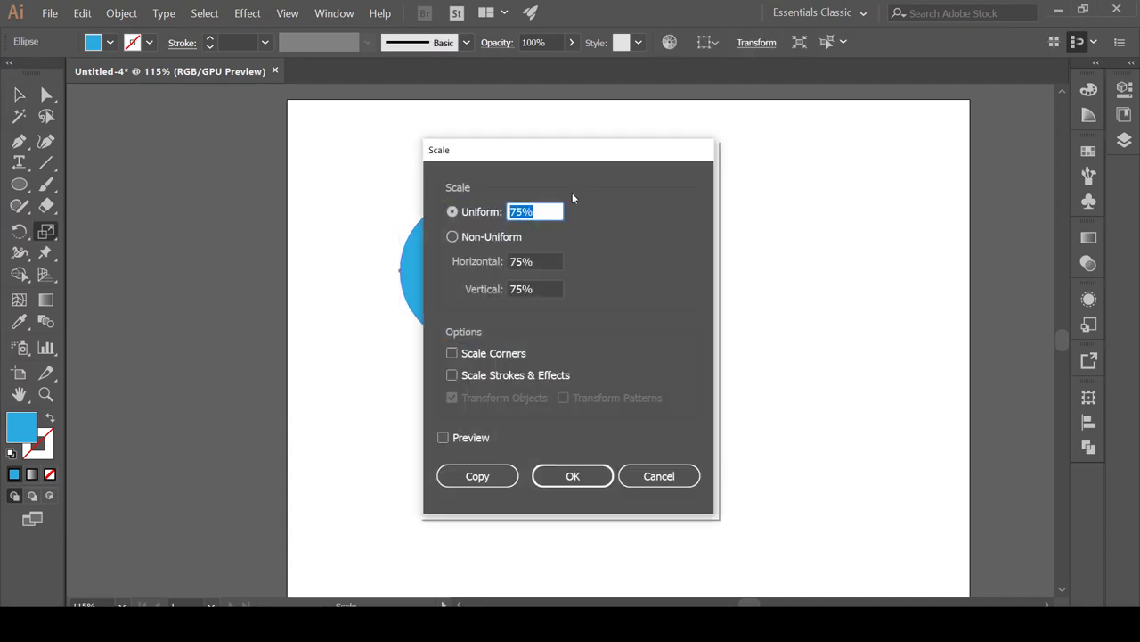
left_click_drag(579, 155, 730, 156)
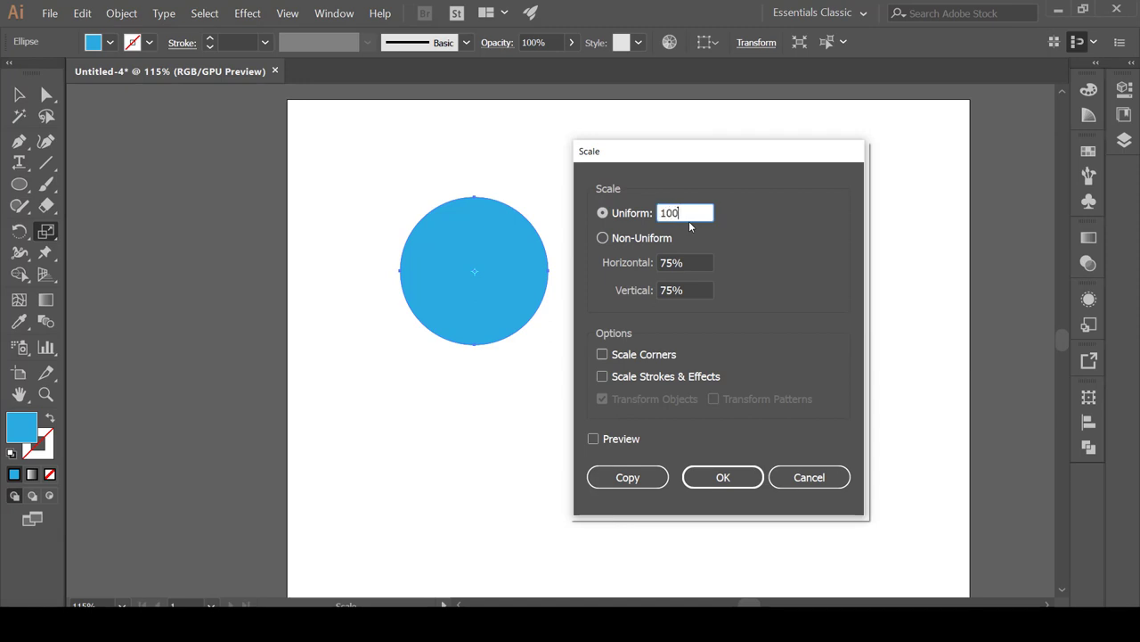
type("100")
left_click(703, 259)
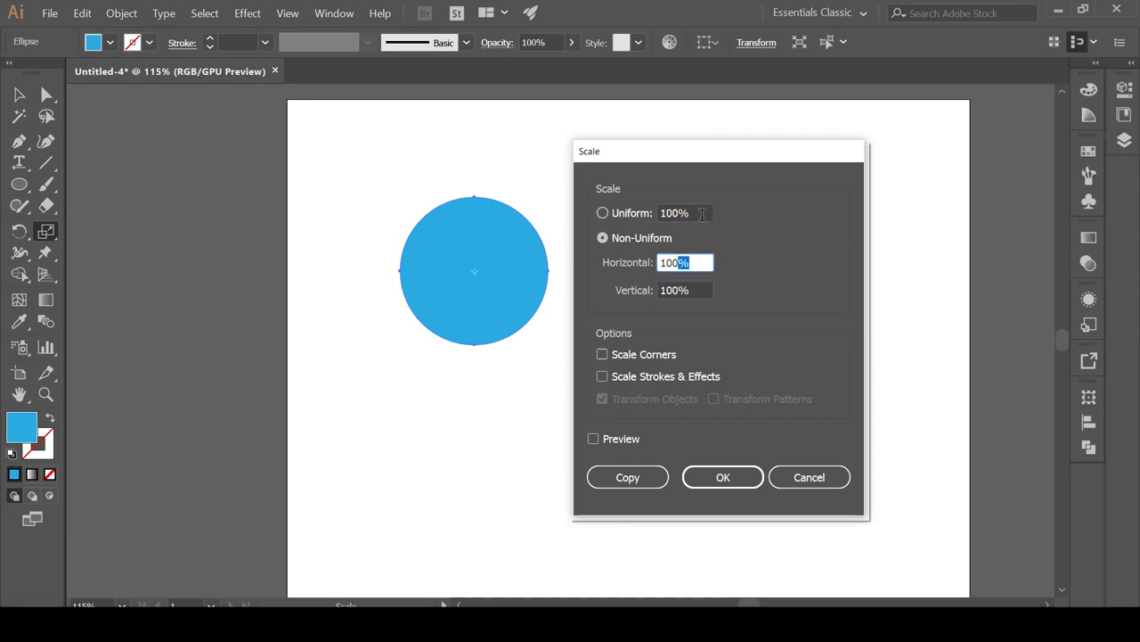
left_click(702, 213)
left_click(630, 215)
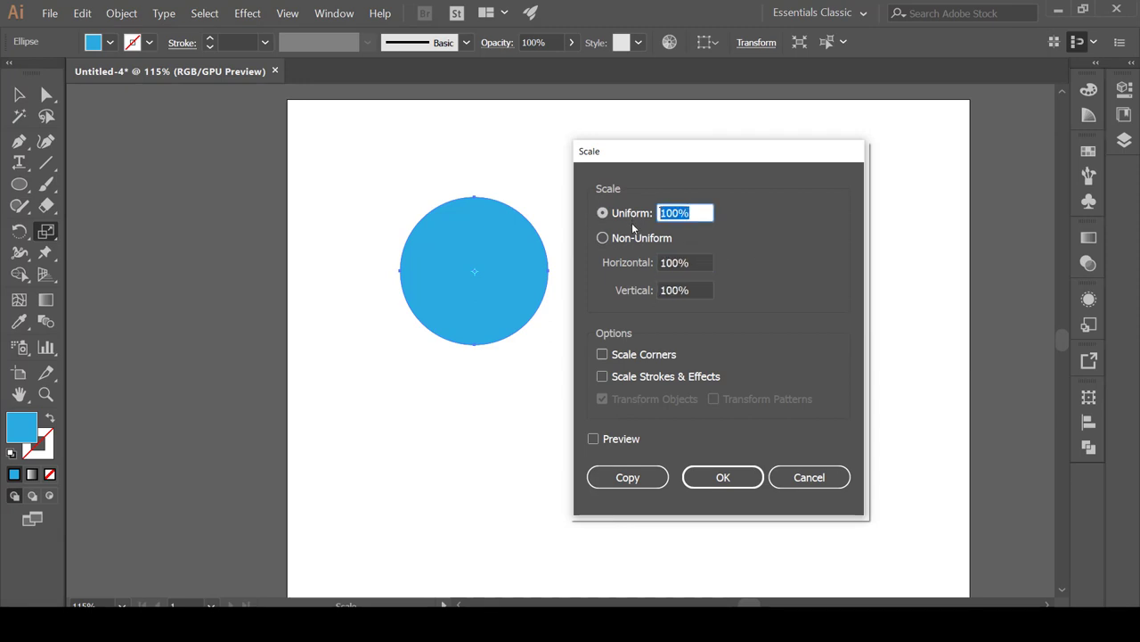
type("75")
left_click(692, 262)
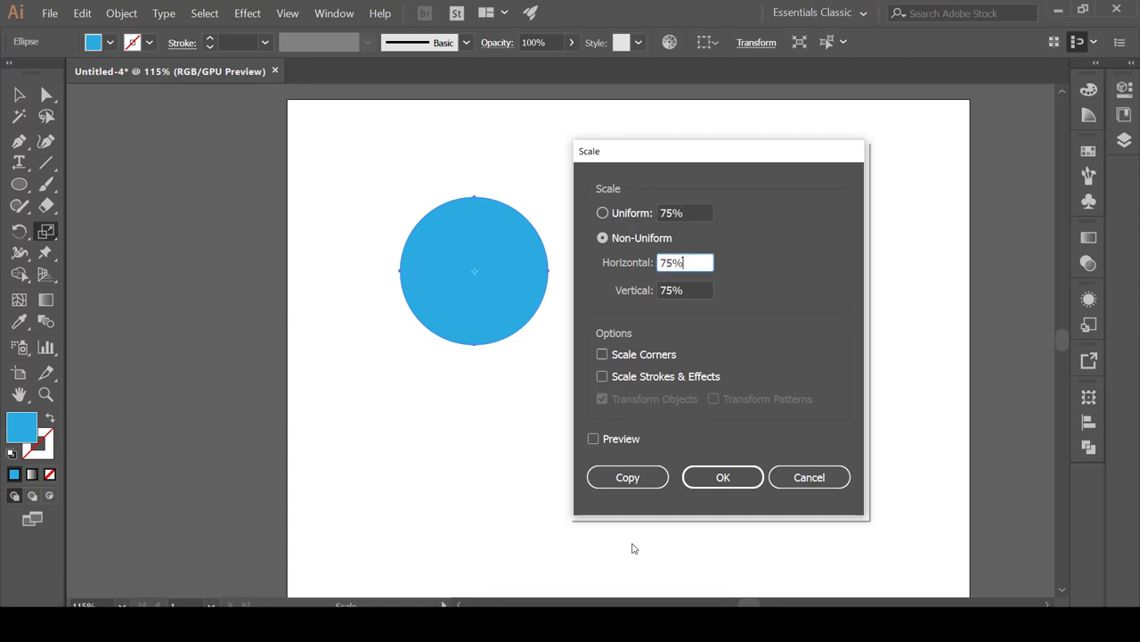
left_click(723, 477)
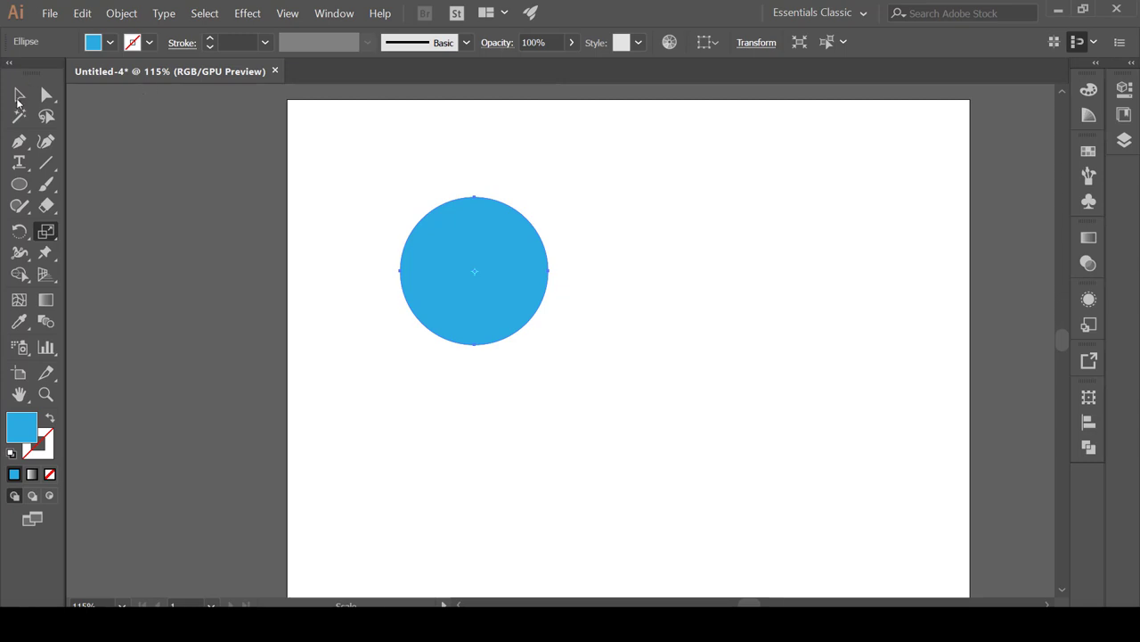
Step: Cut the smaller circle out of the larger one with Pathfinder's Minus Front to form a ring
left_click(18, 100)
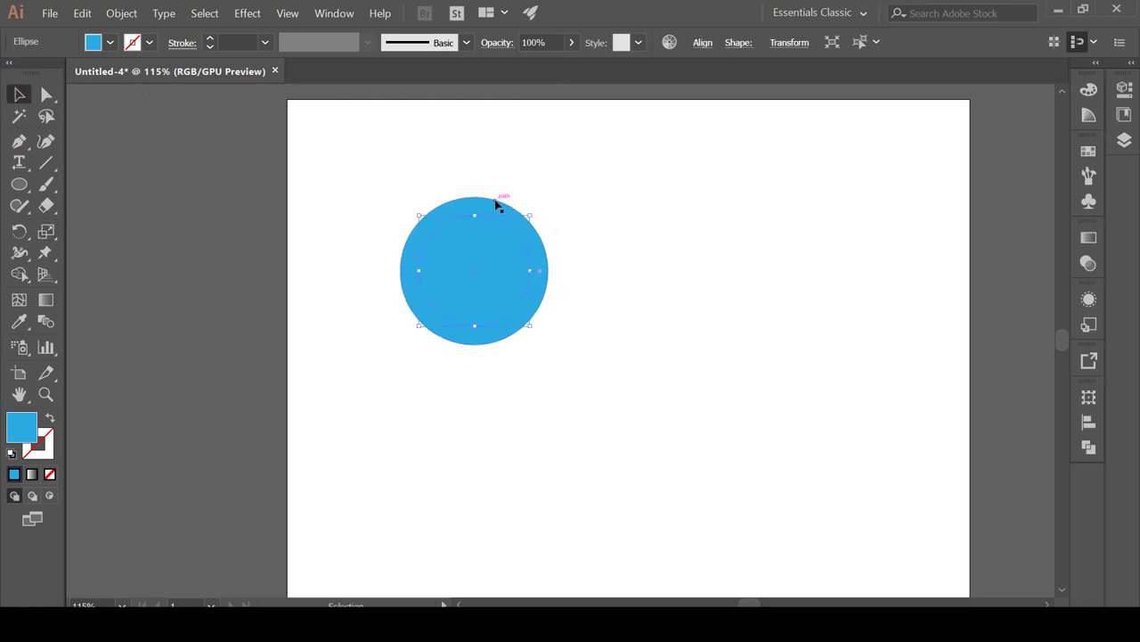
left_click_drag(579, 186, 360, 391)
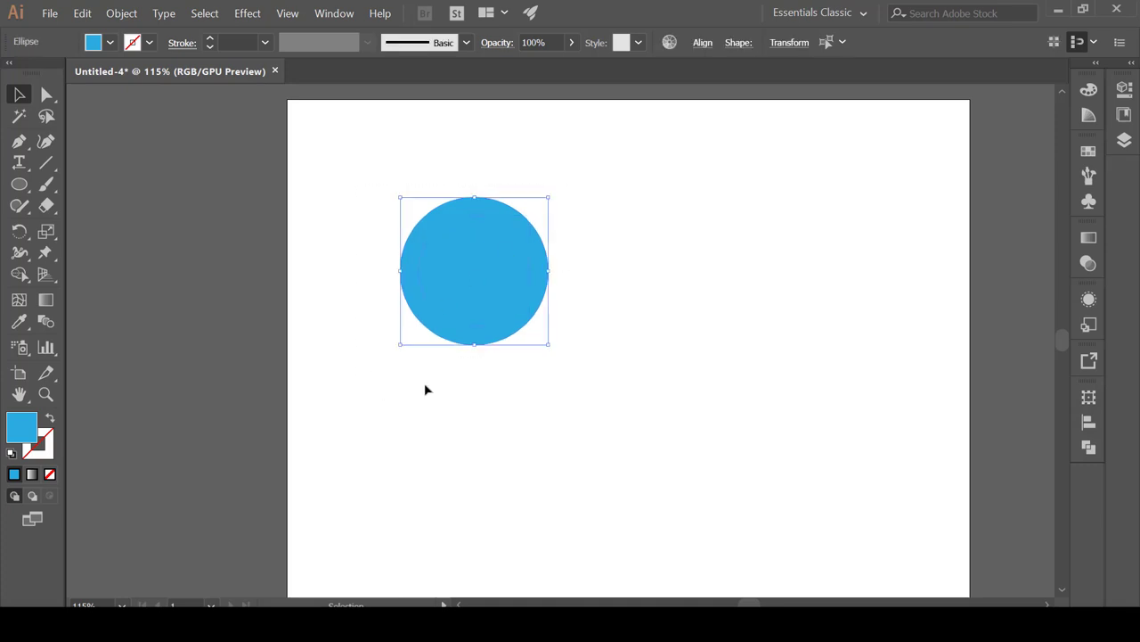
left_click(336, 14)
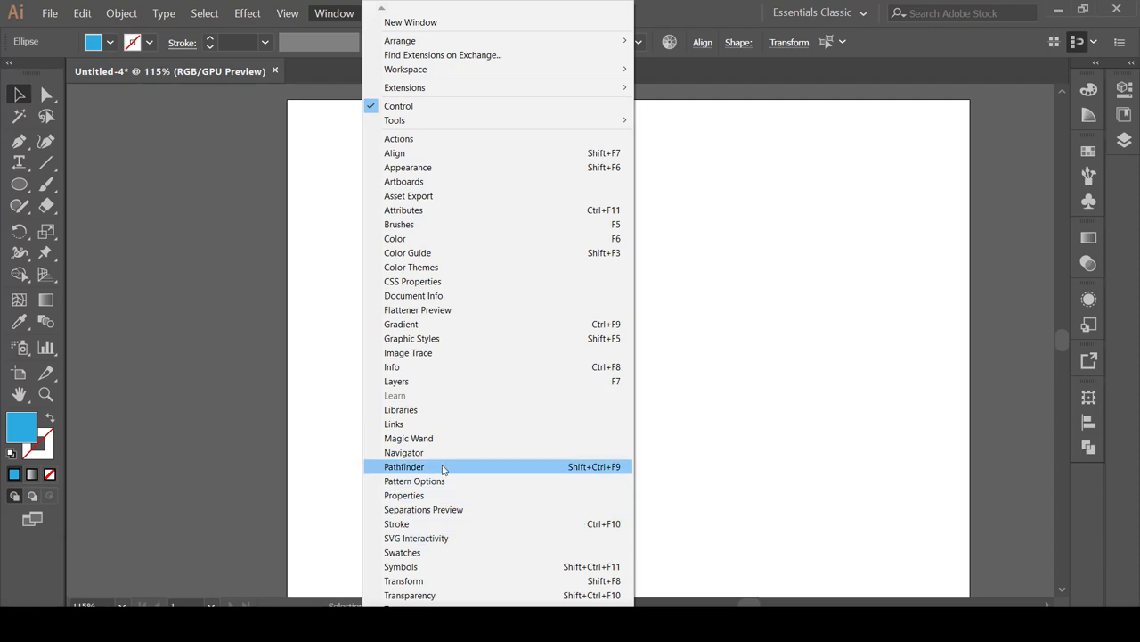
left_click(495, 470)
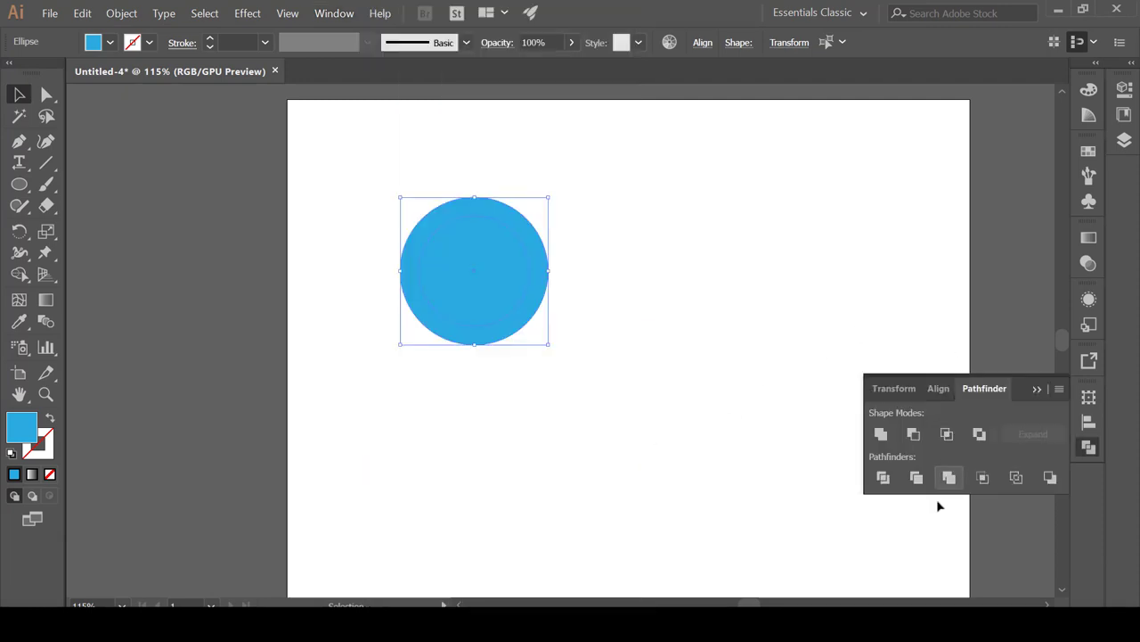
left_click(914, 434)
left_click(488, 179)
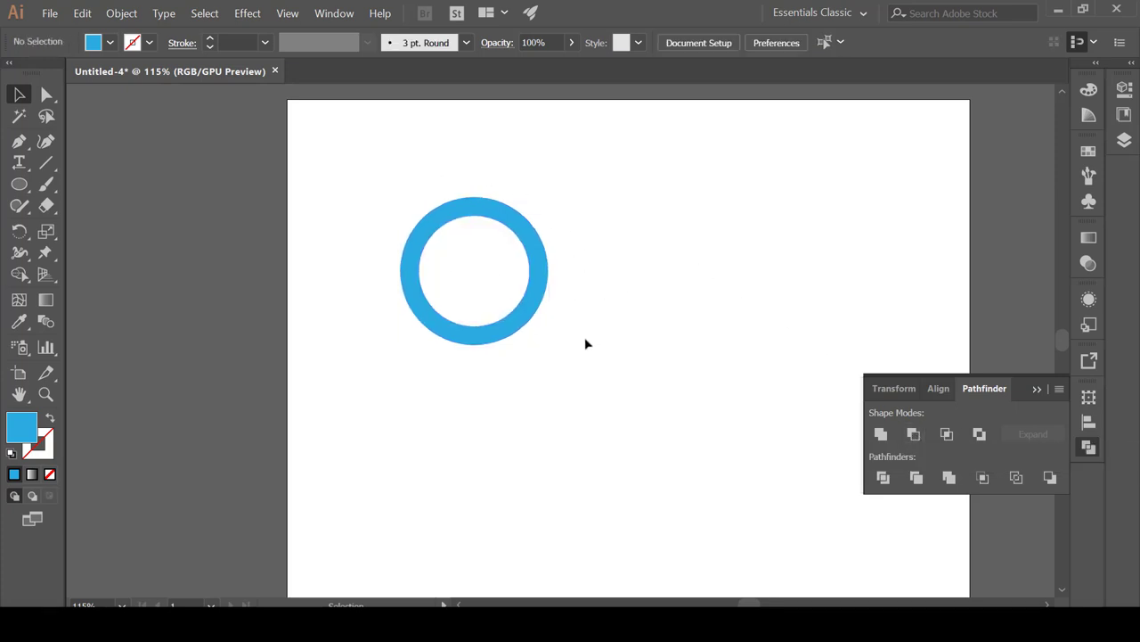
Step: Duplicate the blue ring horizontally to the right of the original, leaving a small gap between the rings
left_click_drag(581, 183, 384, 348)
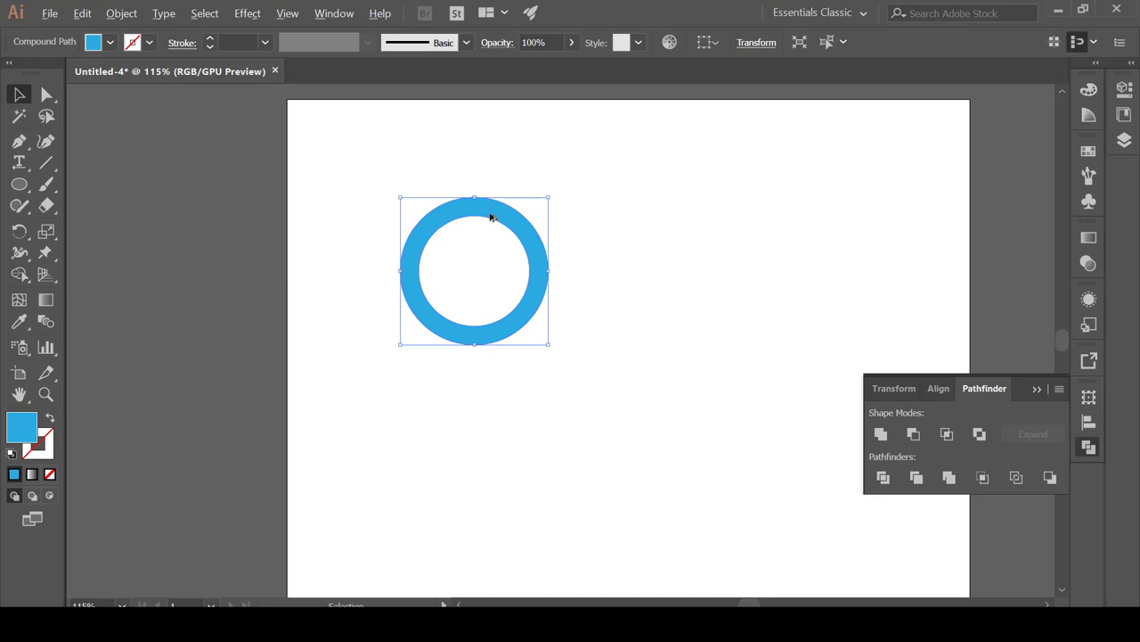
left_click_drag(490, 217, 657, 229)
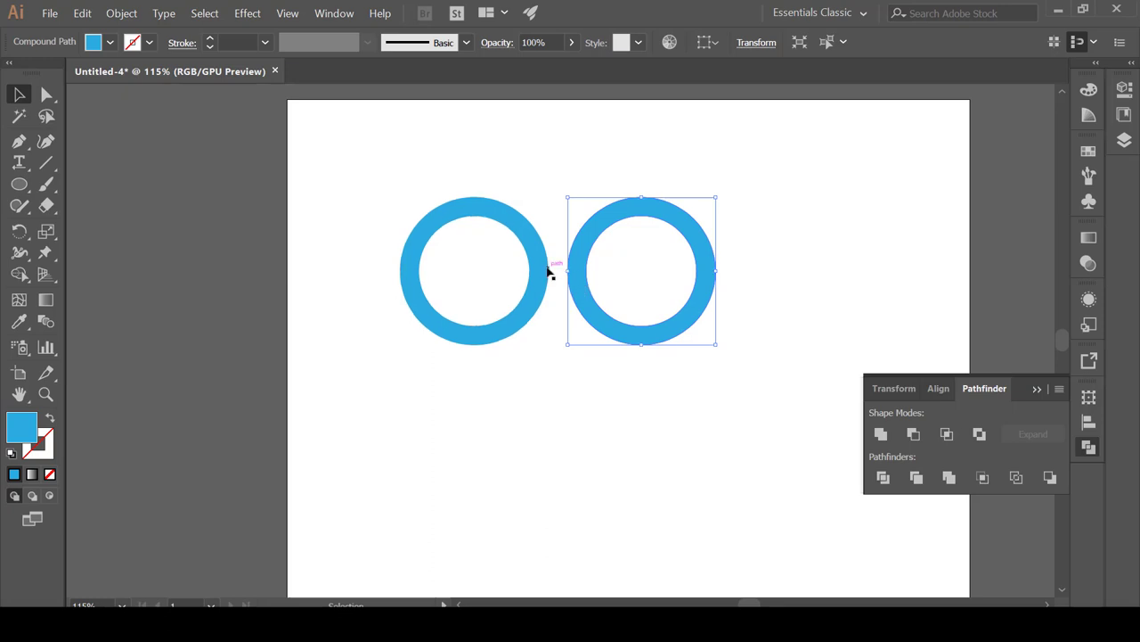
key("a")
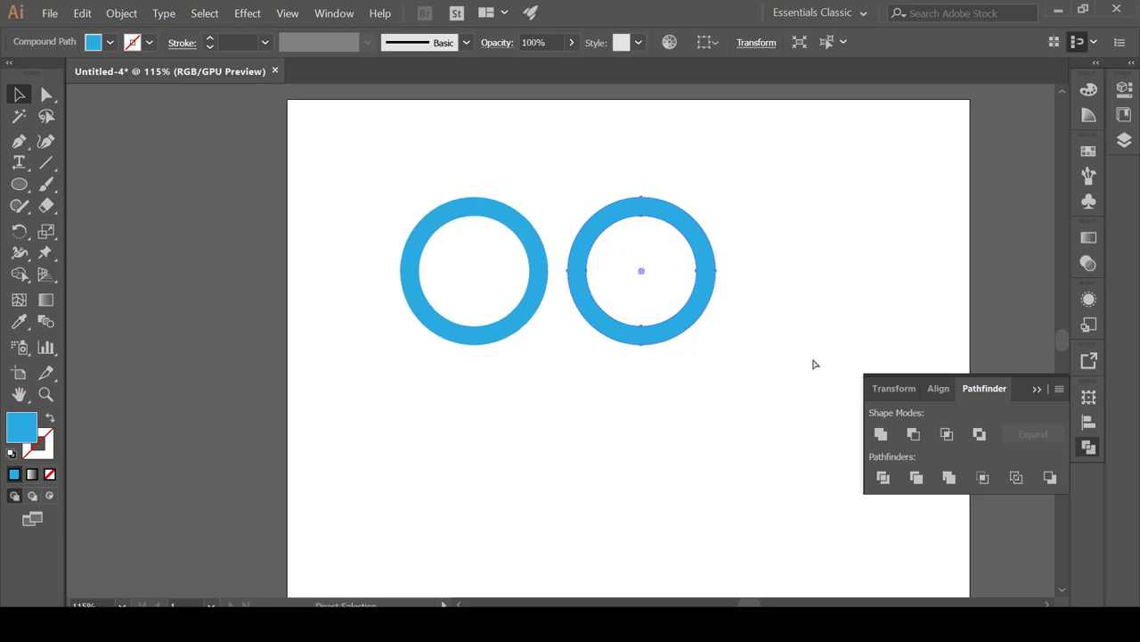
Step: Repeat the last duplication to add a third blue ring at the same spacing in the row
key("v")
key("ctrl+d")
left_click(707, 383)
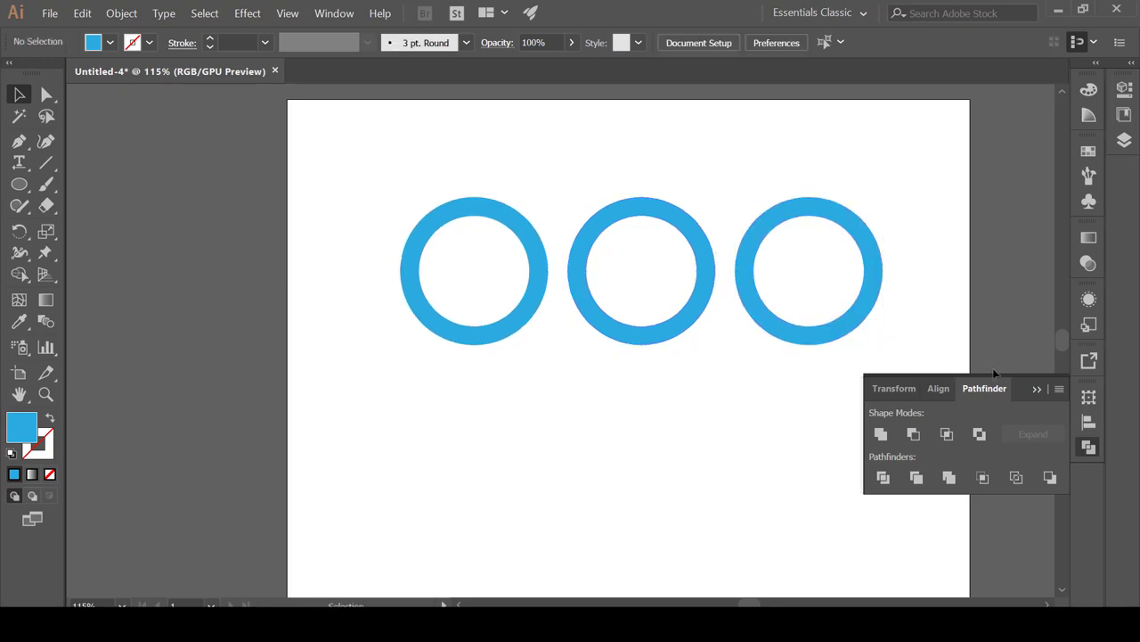
left_click(1037, 389)
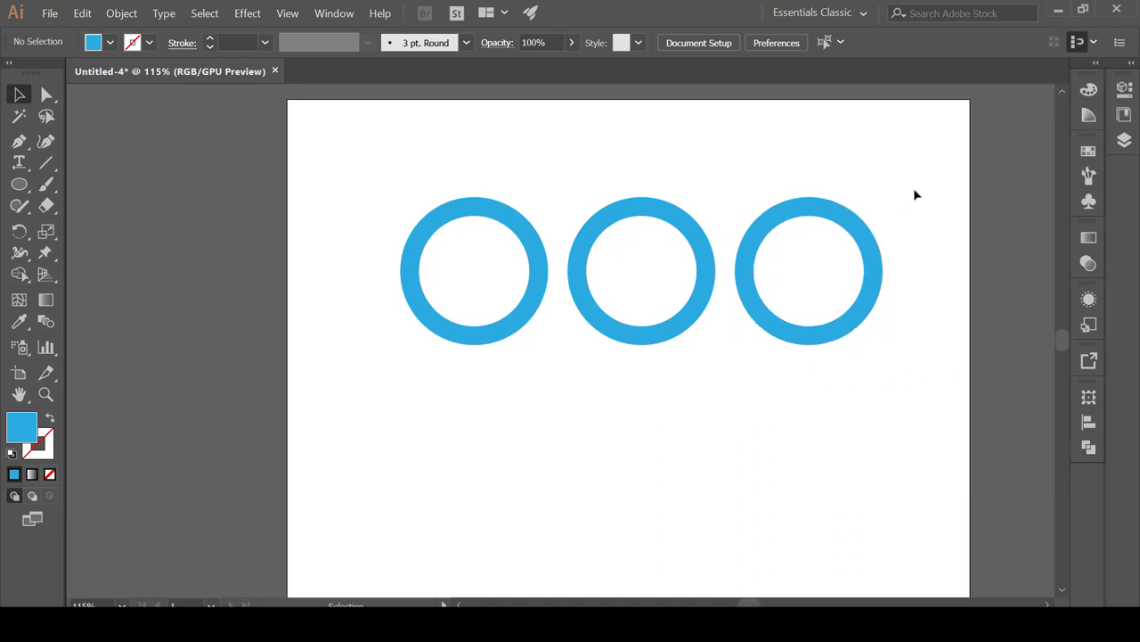
Step: Copy the middle and right rings about 123 px left and 81 px down to form an overlapping lower row, nudging them slightly lower
left_click_drag(916, 195, 564, 394)
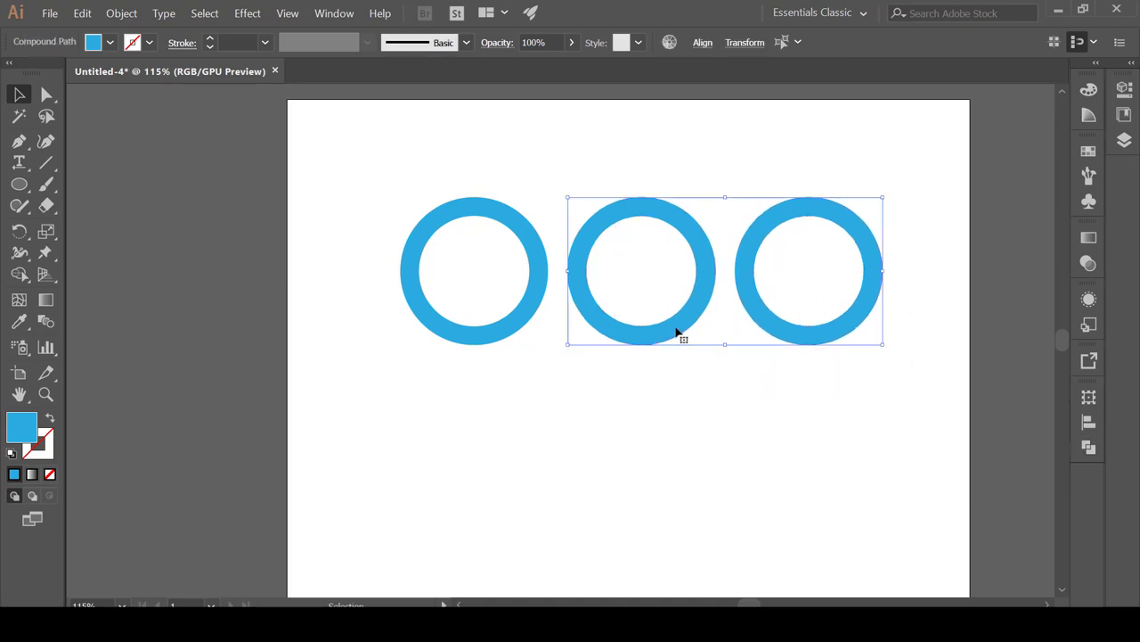
left_click_drag(677, 330, 594, 386)
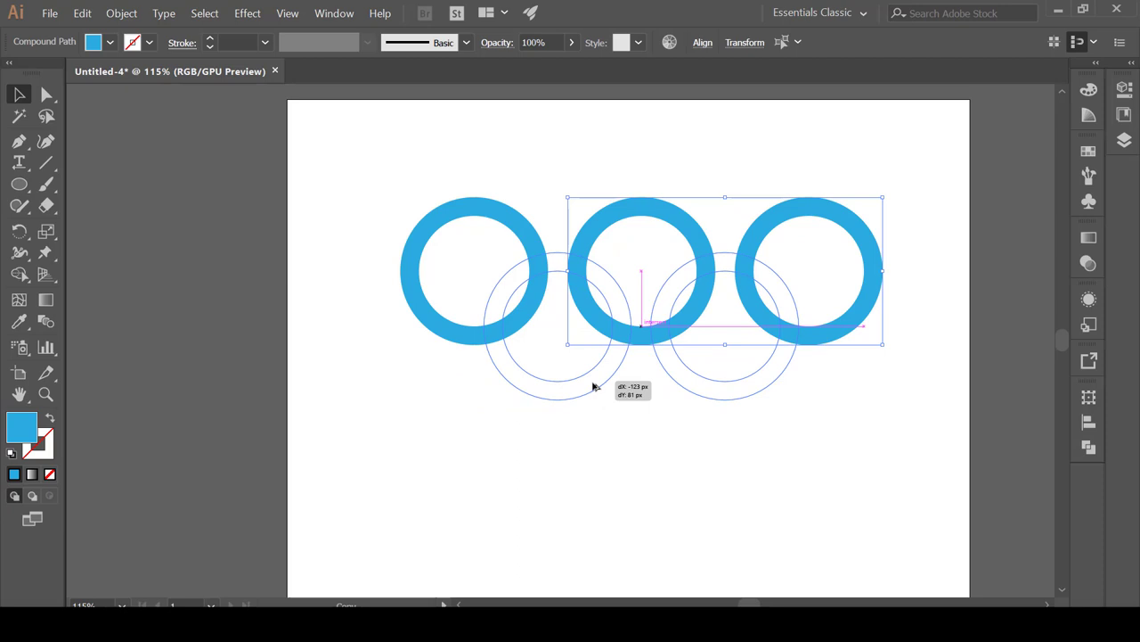
left_click_drag(593, 385, 594, 386)
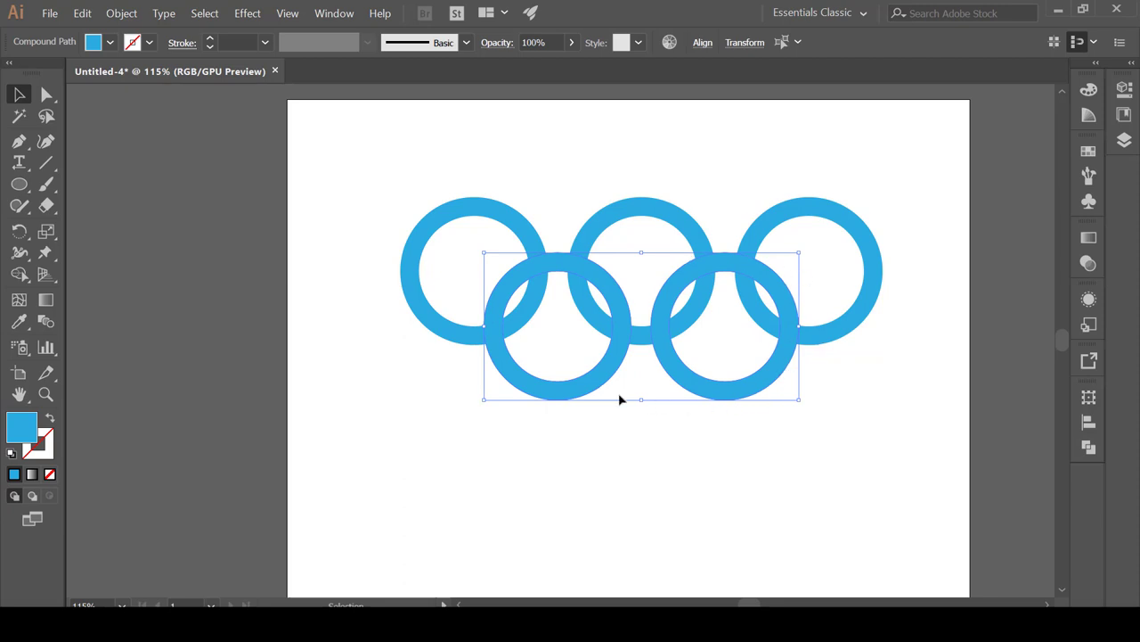
key("Down")
key("Down")
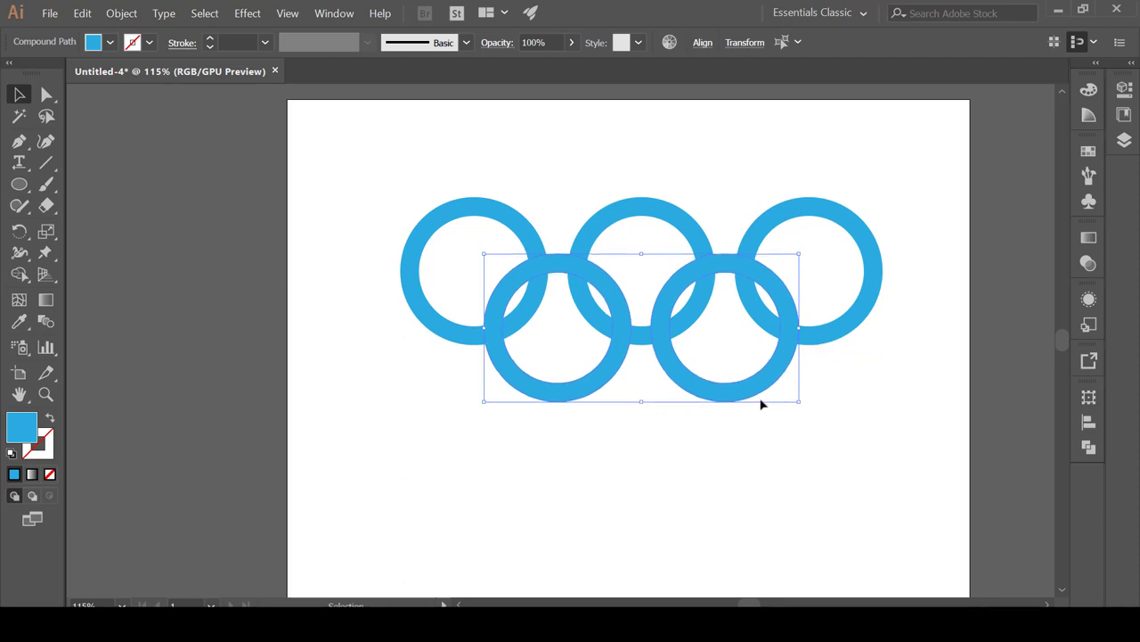
left_click(733, 470)
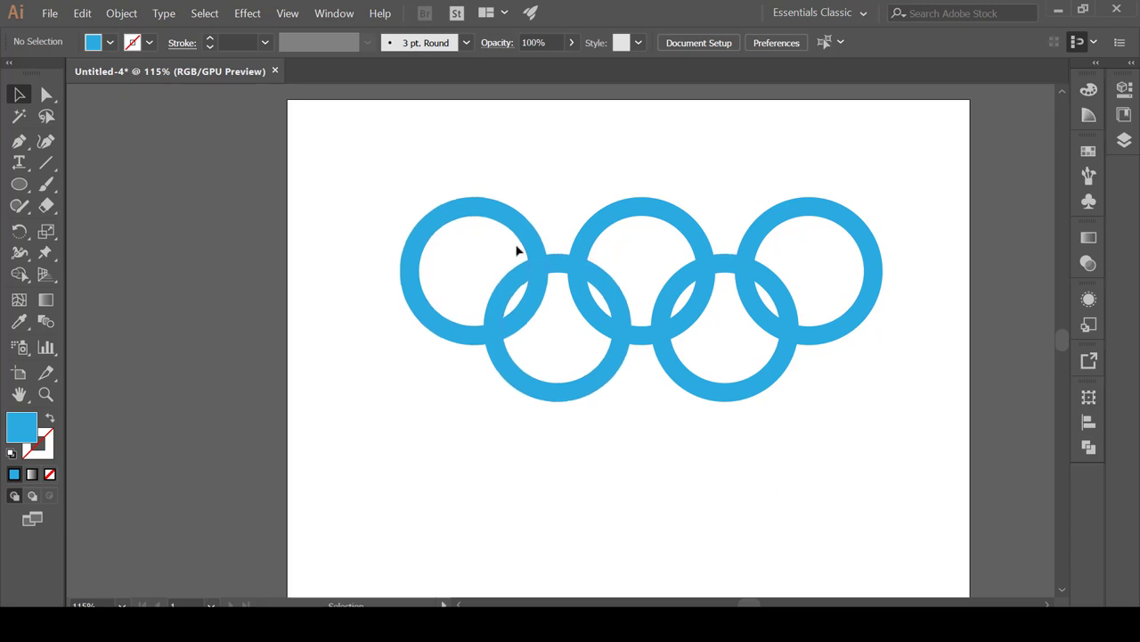
Step: Fill the middle ring of the upper row with the Black swatch
left_click(655, 213)
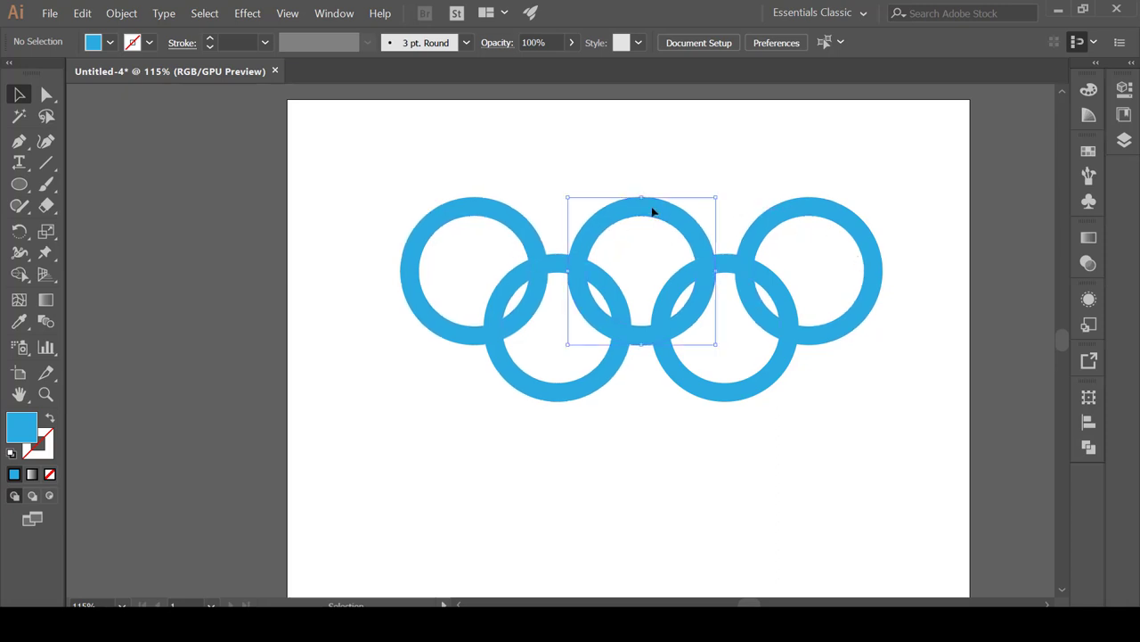
left_click(110, 42)
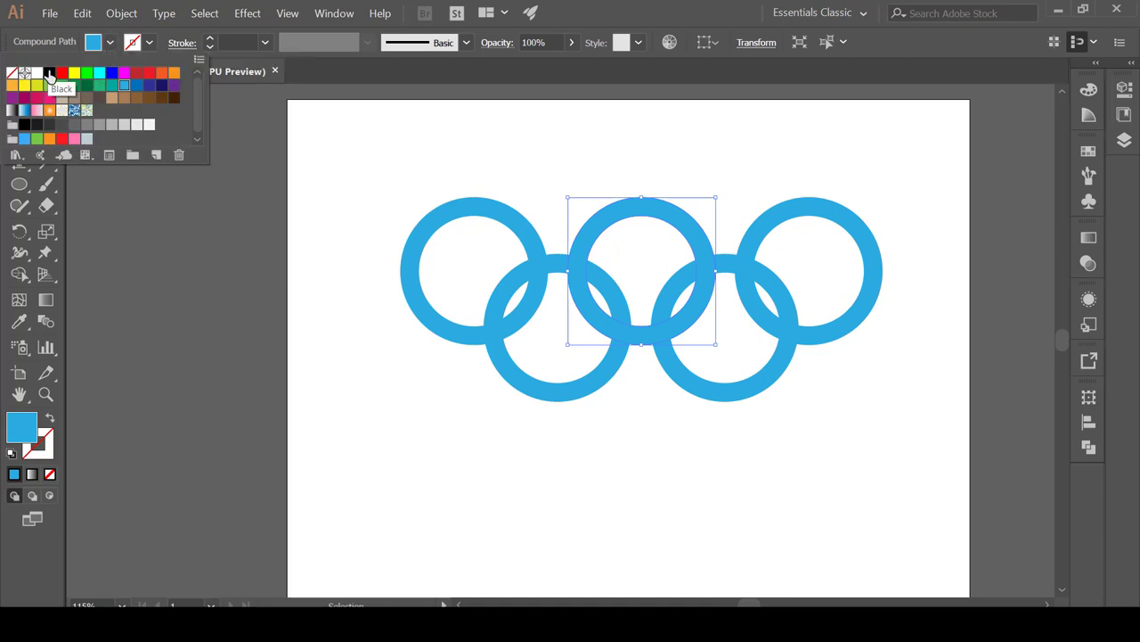
left_click(49, 72)
key("Escape")
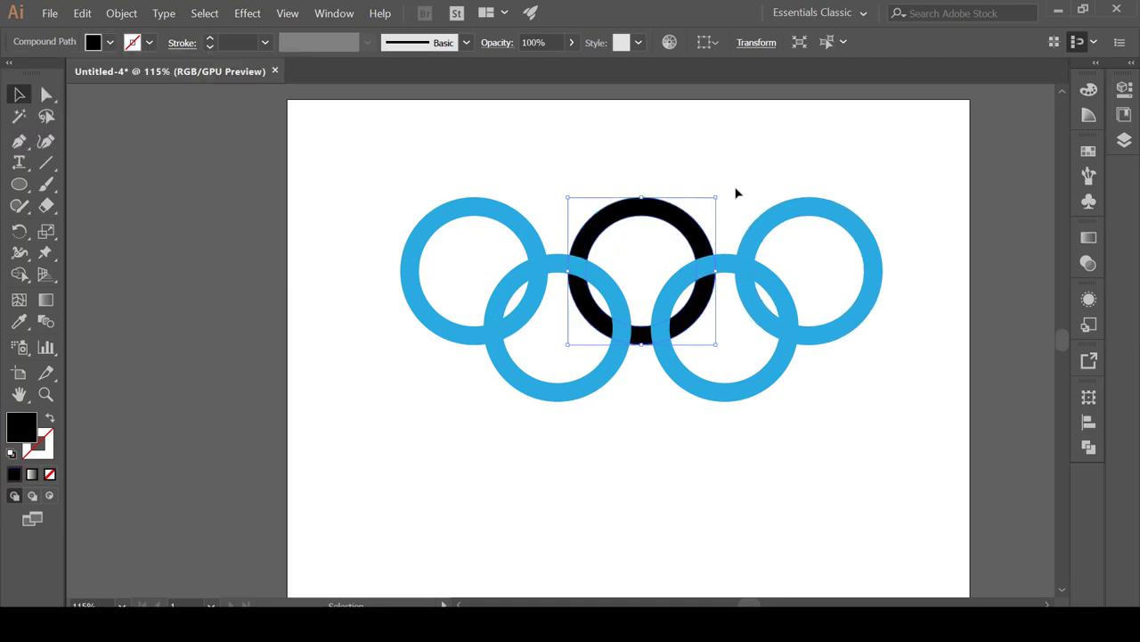
Step: Fill the right ring of the upper row with a red swatch
left_click(816, 214)
left_click(110, 42)
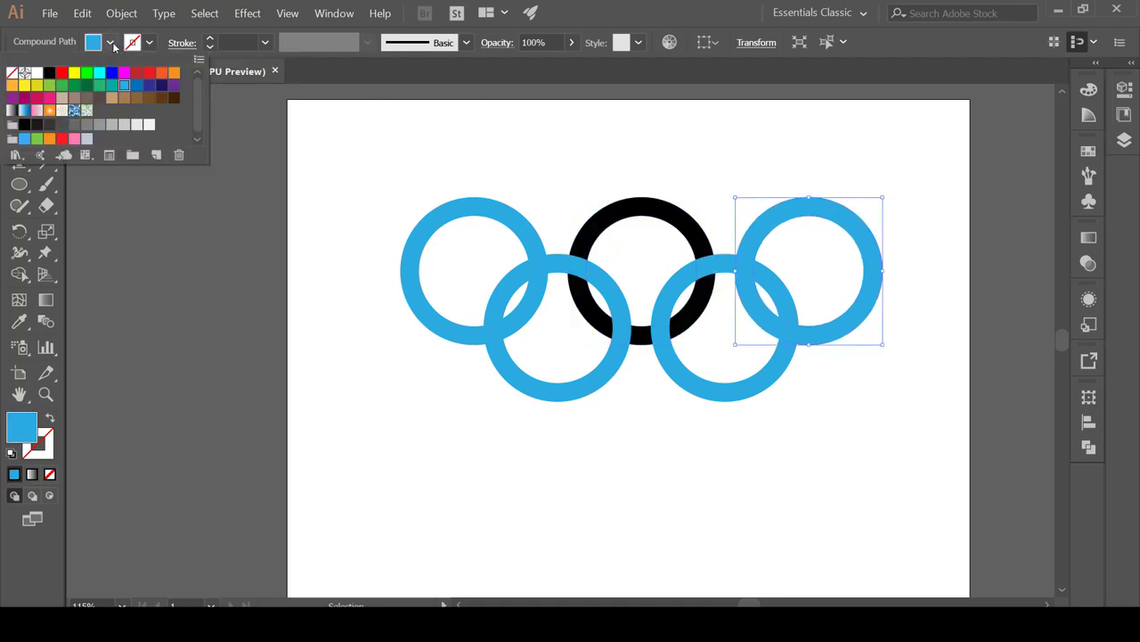
left_click(149, 72)
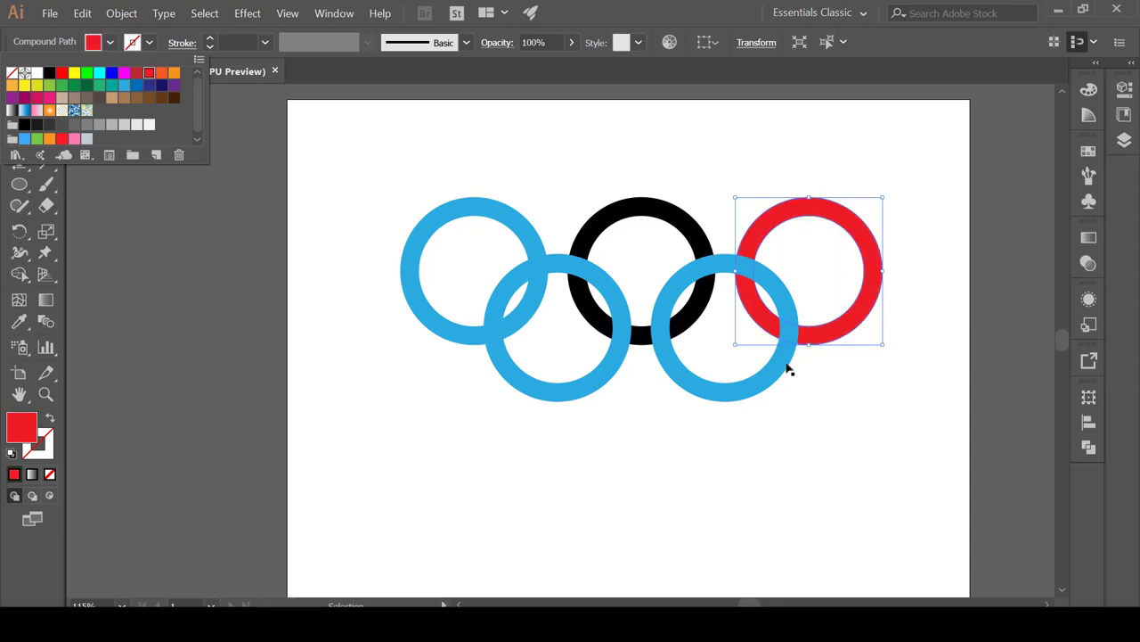
Step: Fill the right ring of the lower row with a medium green swatch
left_click(775, 378)
left_click(720, 384)
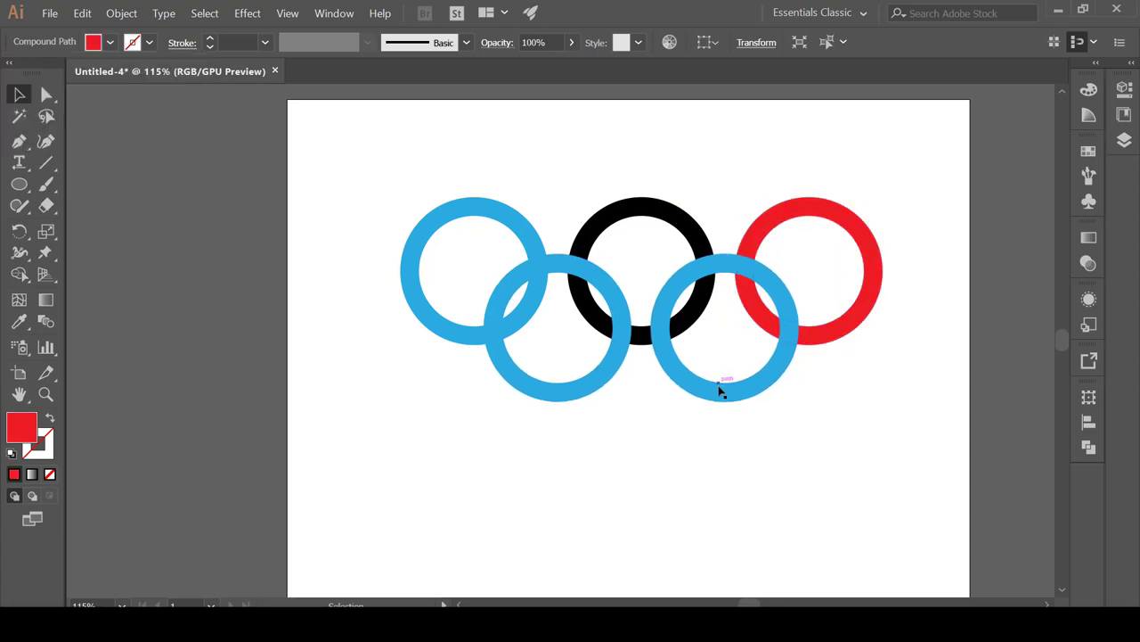
left_click(718, 392)
left_click(110, 41)
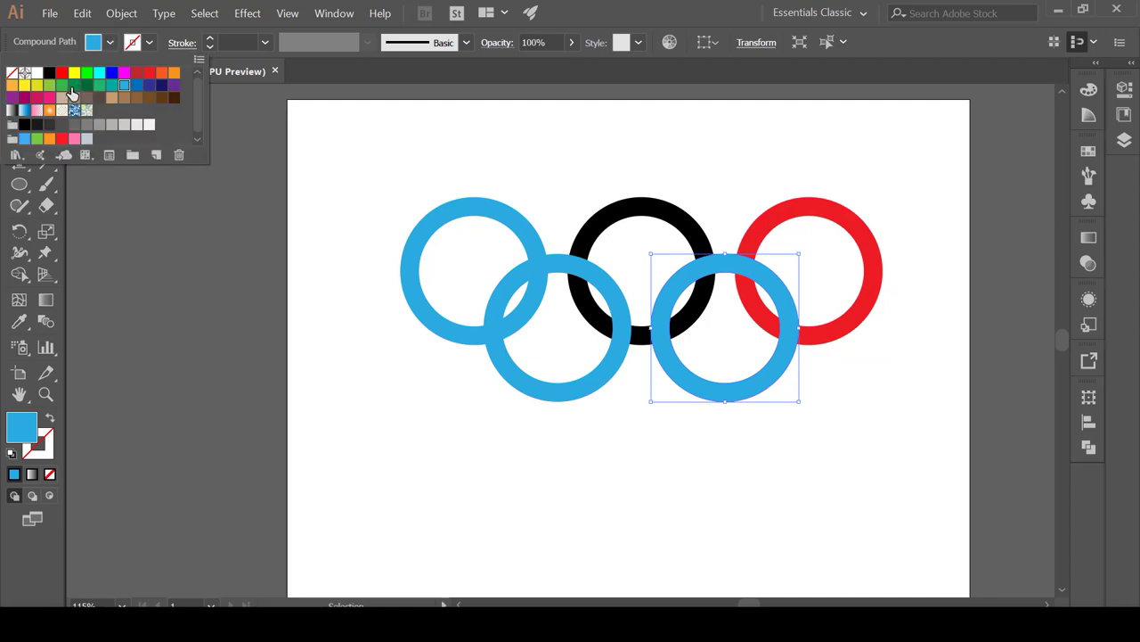
left_click(74, 85)
Step: Fill the left ring of the lower row with a yellow-orange swatch and leave isolation mode
left_click(546, 395)
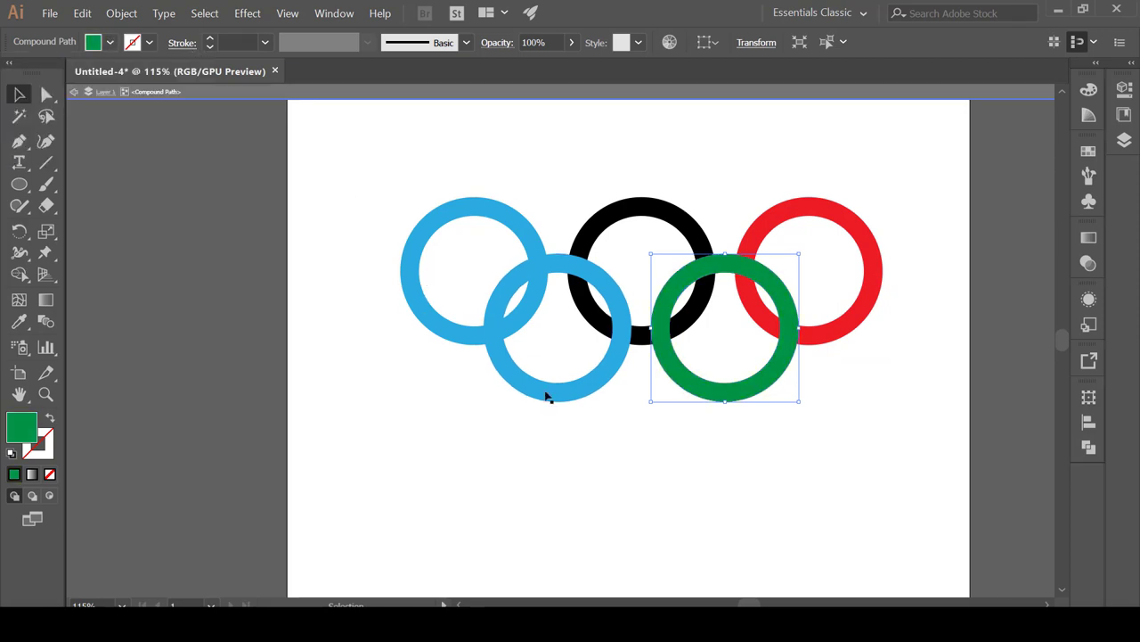
double_click(539, 395)
left_click(537, 395)
left_click(110, 43)
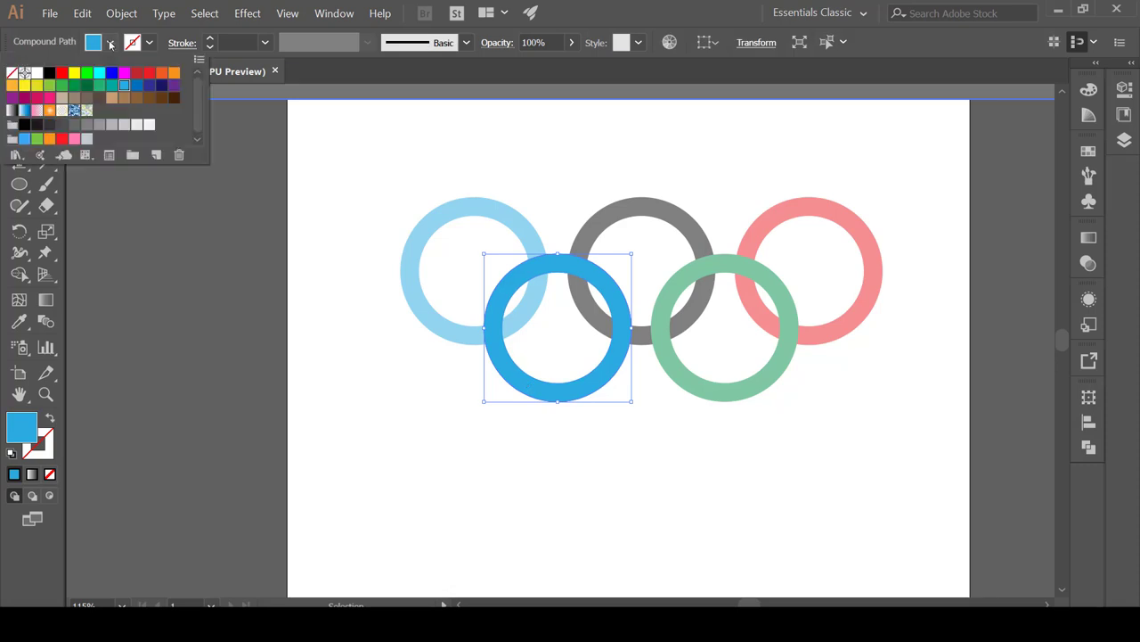
left_click(12, 86)
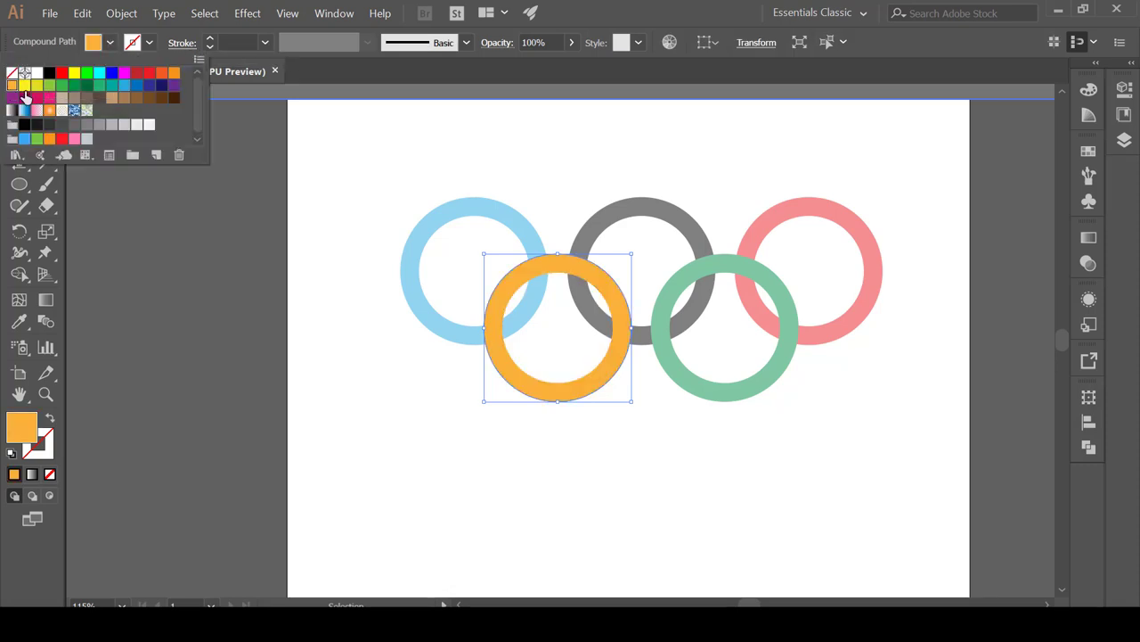
left_click(476, 470)
double_click(784, 419)
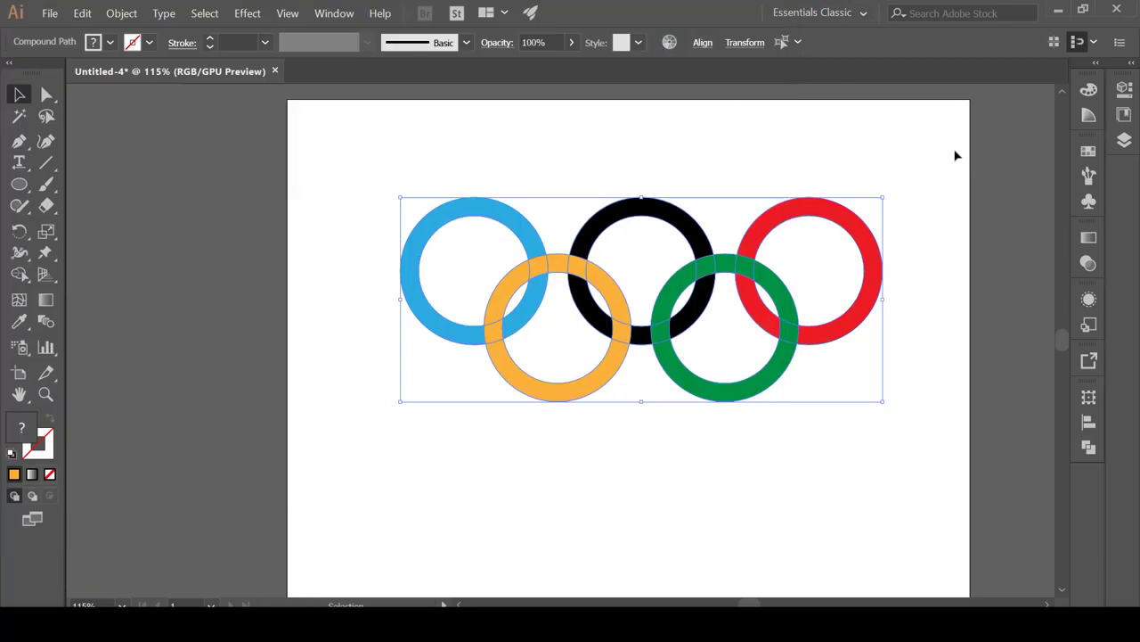
Step: Split all five rings at their overlaps with Pathfinder's Divide
left_click(956, 156)
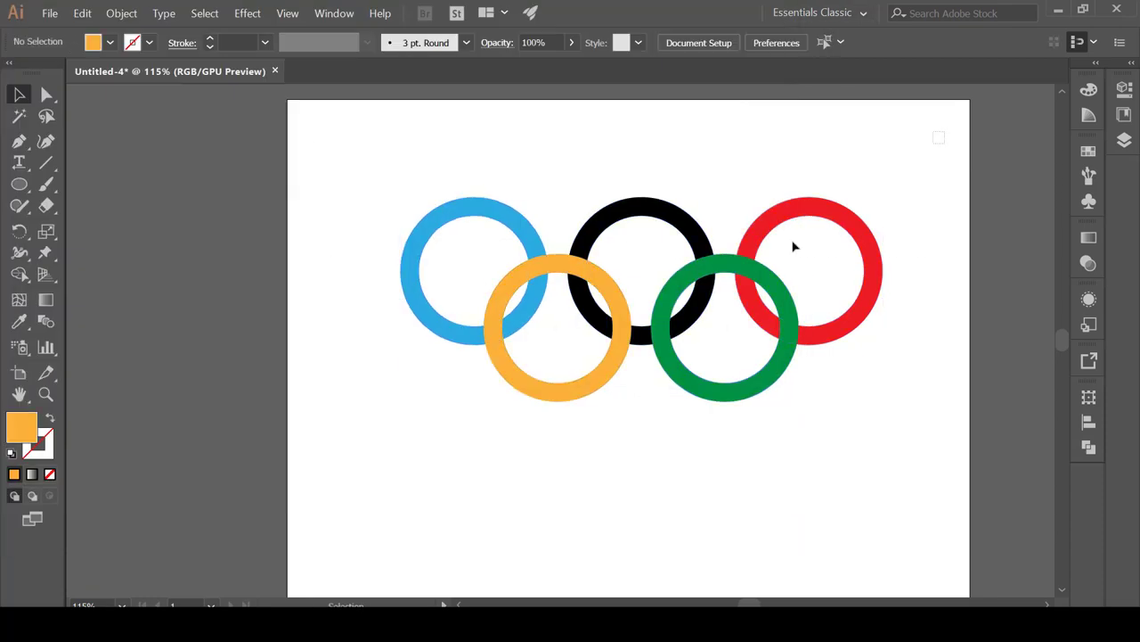
left_click_drag(946, 130, 369, 471)
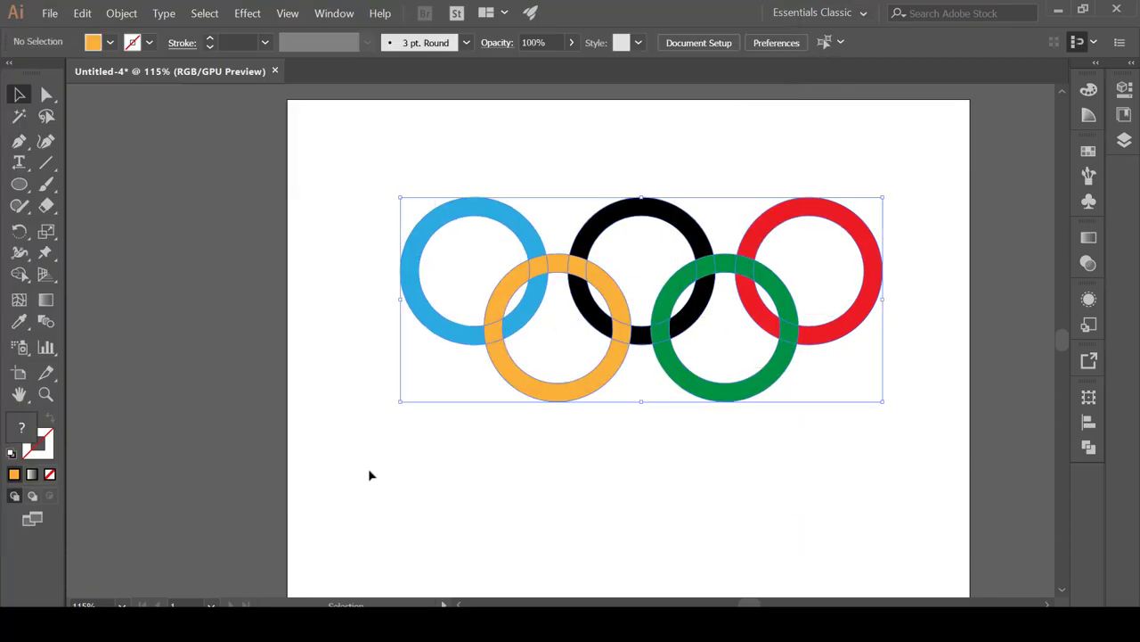
left_click(1089, 448)
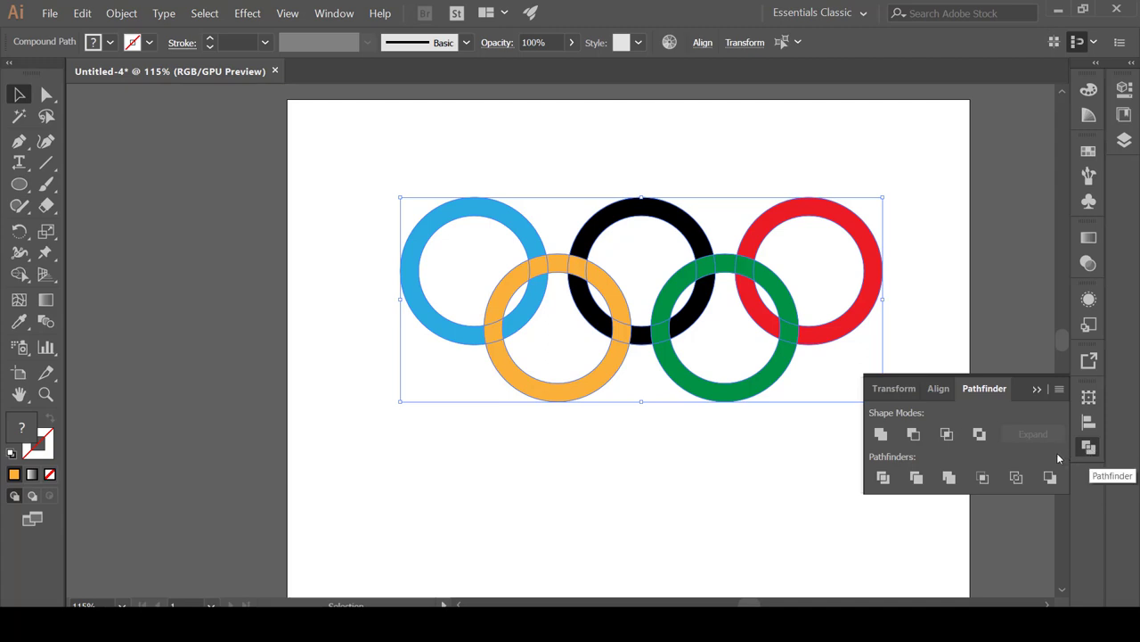
left_click(883, 479)
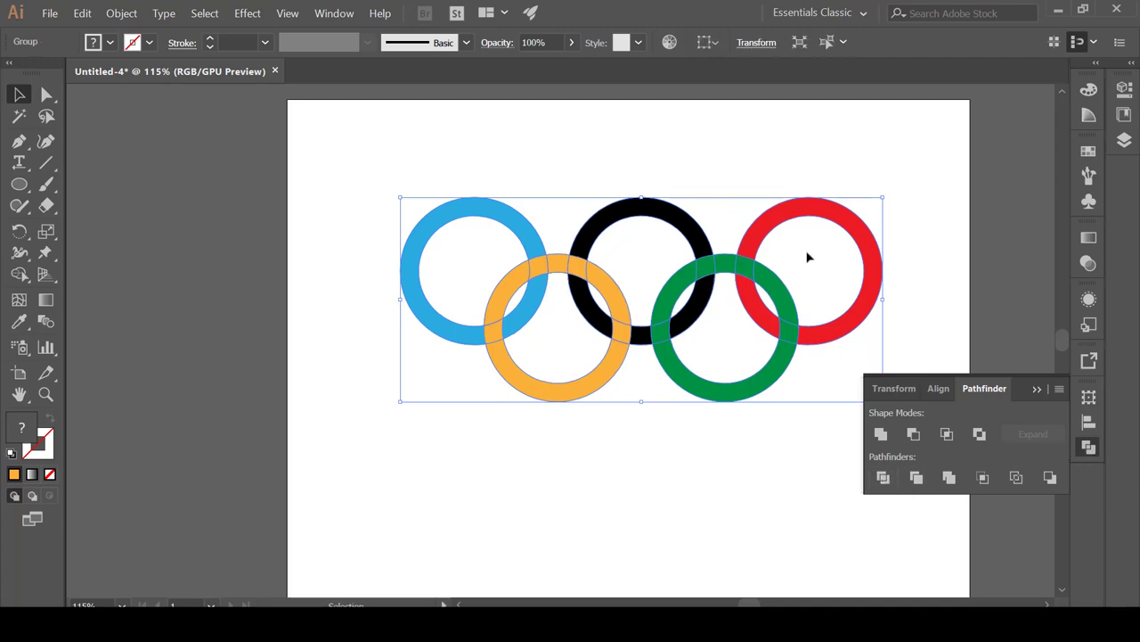
left_click(766, 160)
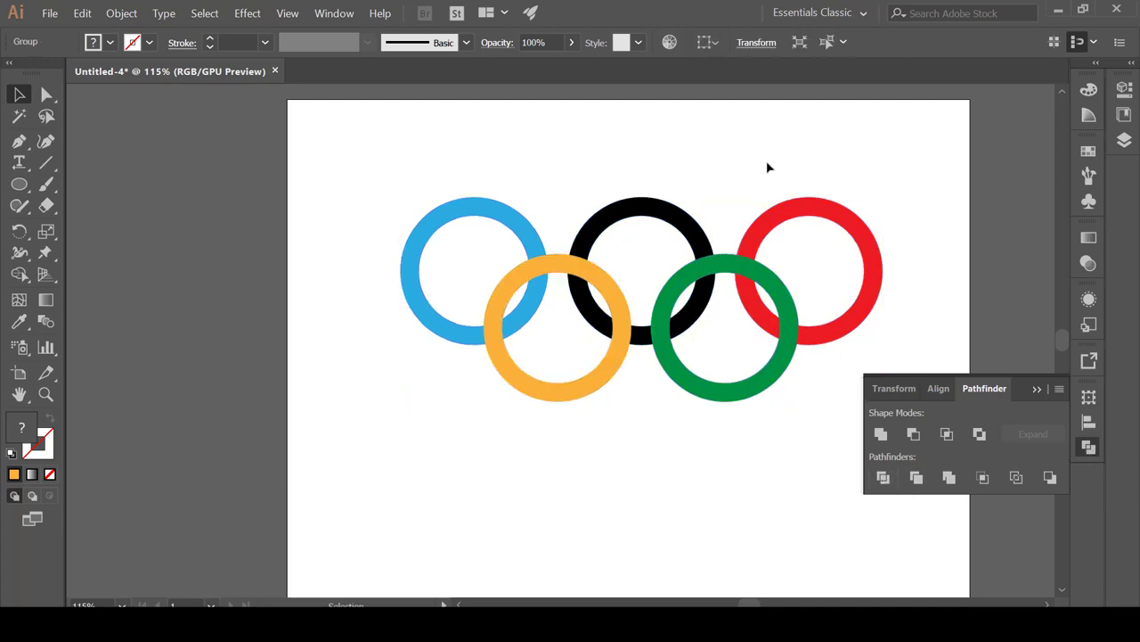
Step: Isolate the divided group and recolor the upper overlap of the blue and orange rings with the blue sampled from the blue ring
left_click(530, 284)
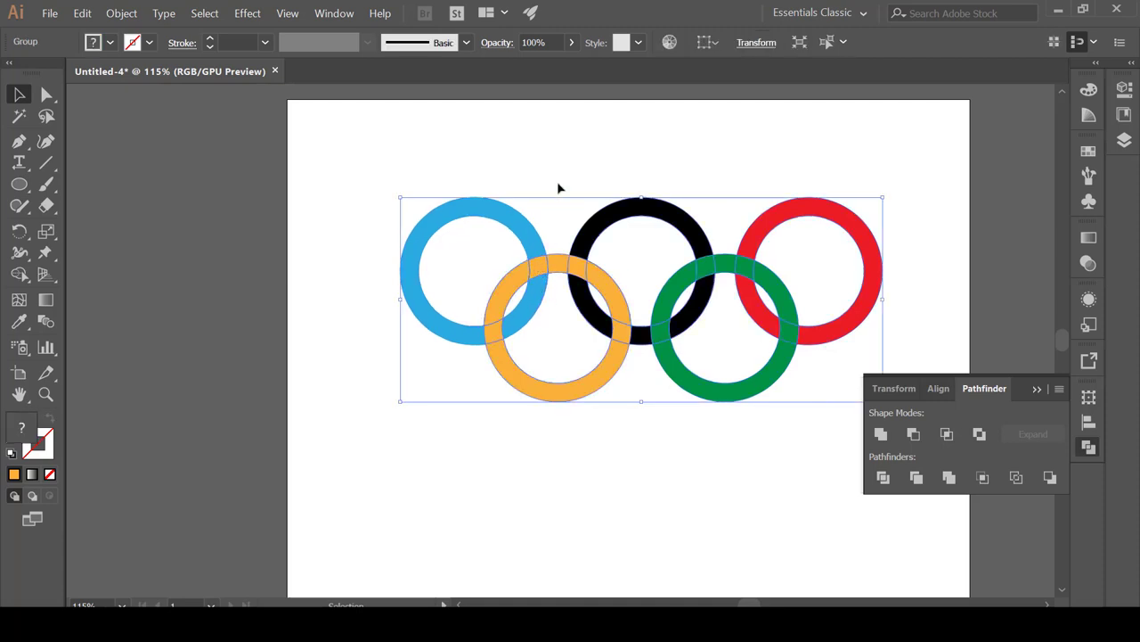
left_click(591, 171)
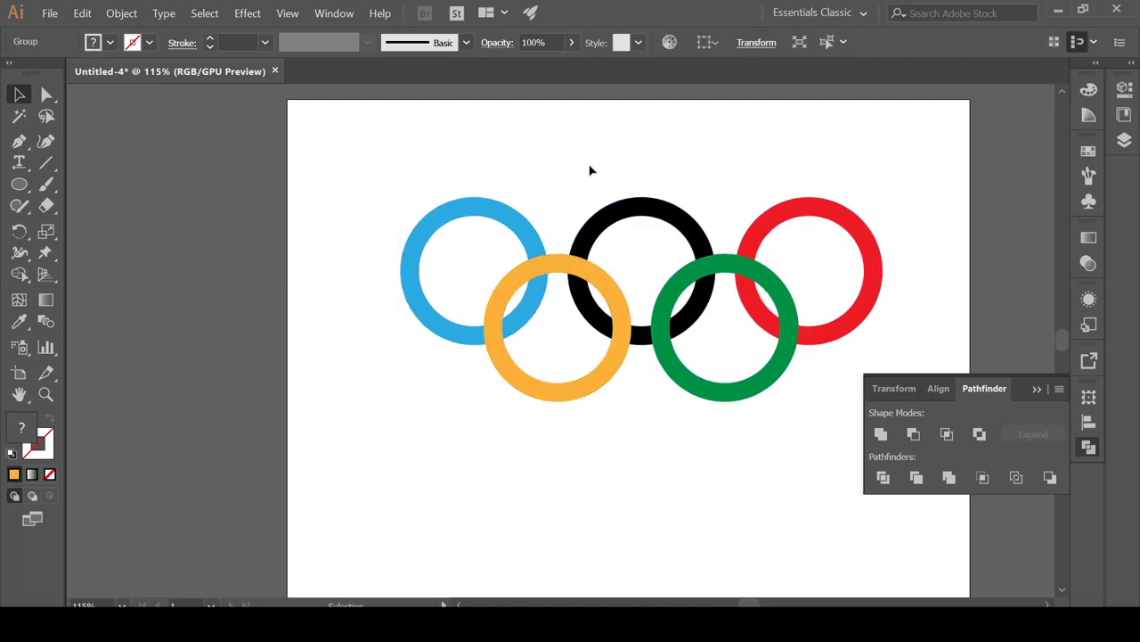
double_click(537, 267)
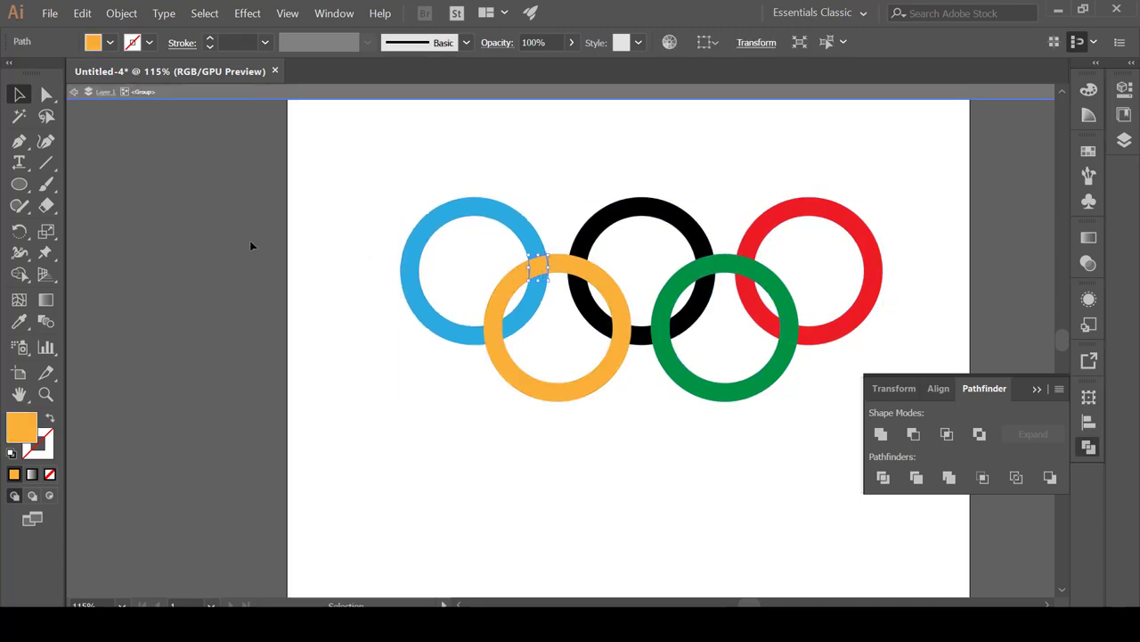
left_click(19, 322)
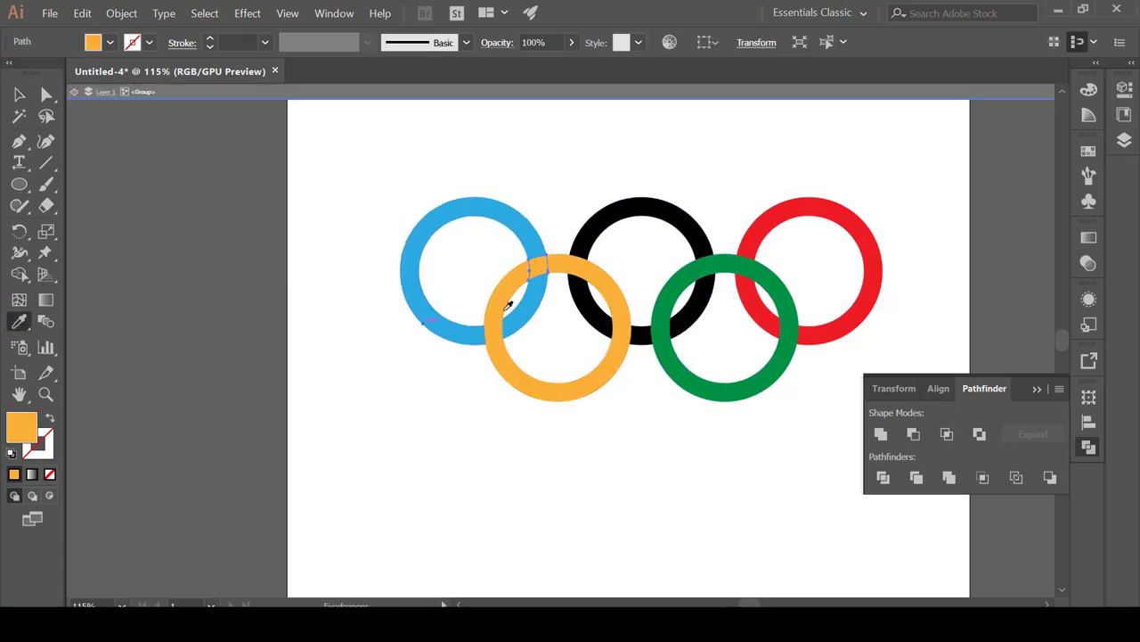
left_click(527, 229)
left_click(19, 94)
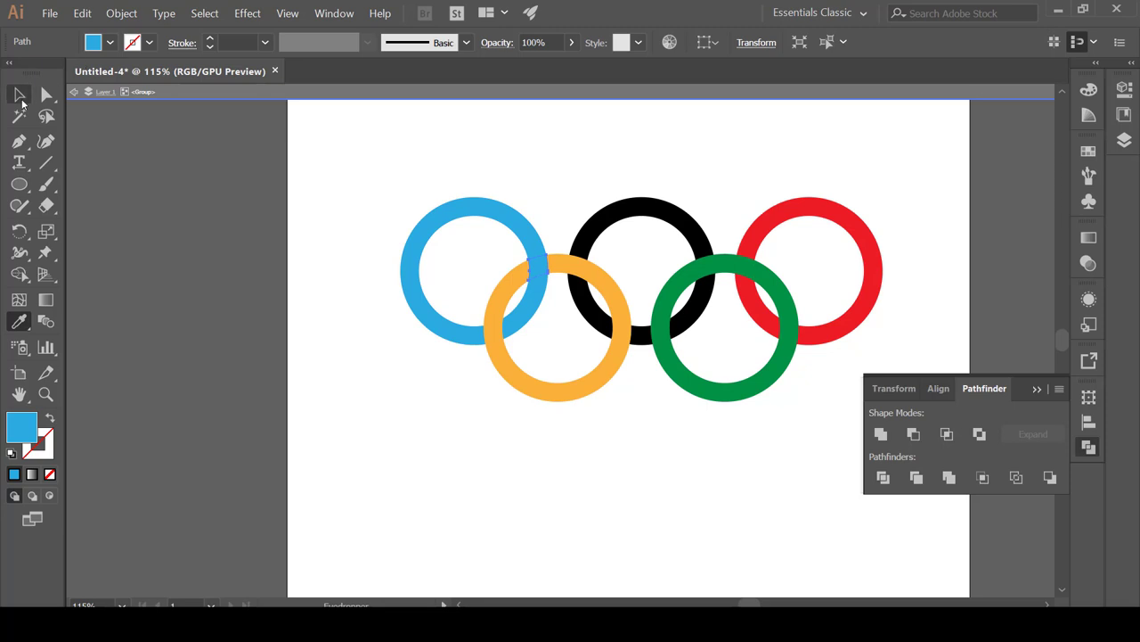
left_click(380, 150)
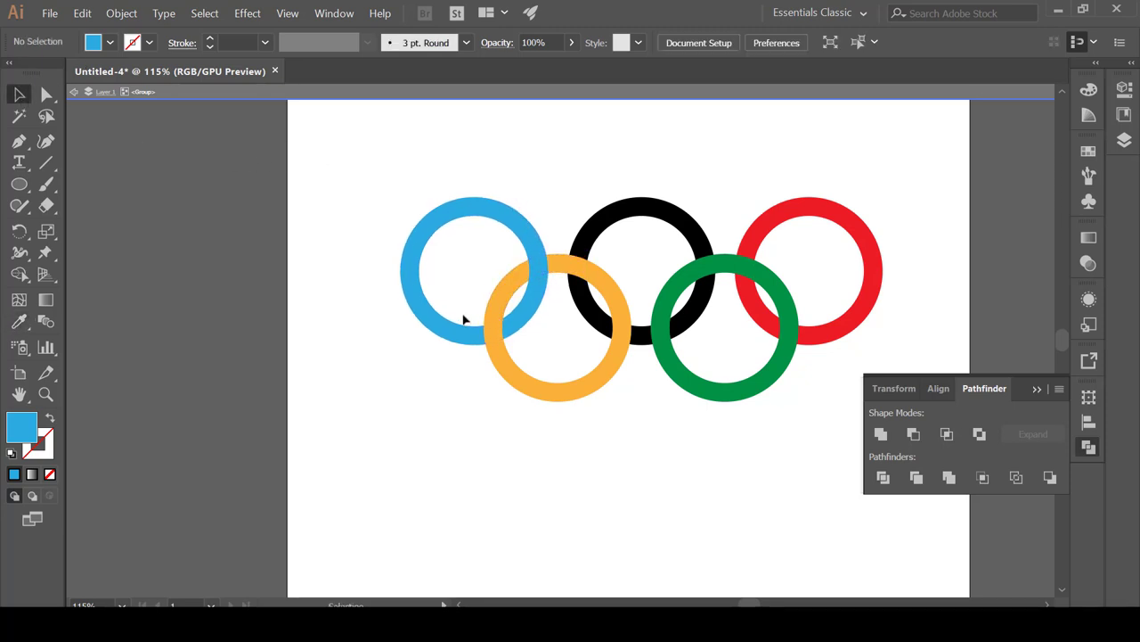
Step: Recolor the lower overlap of the orange and black rings with the black sampled from the black ring
left_click(623, 333)
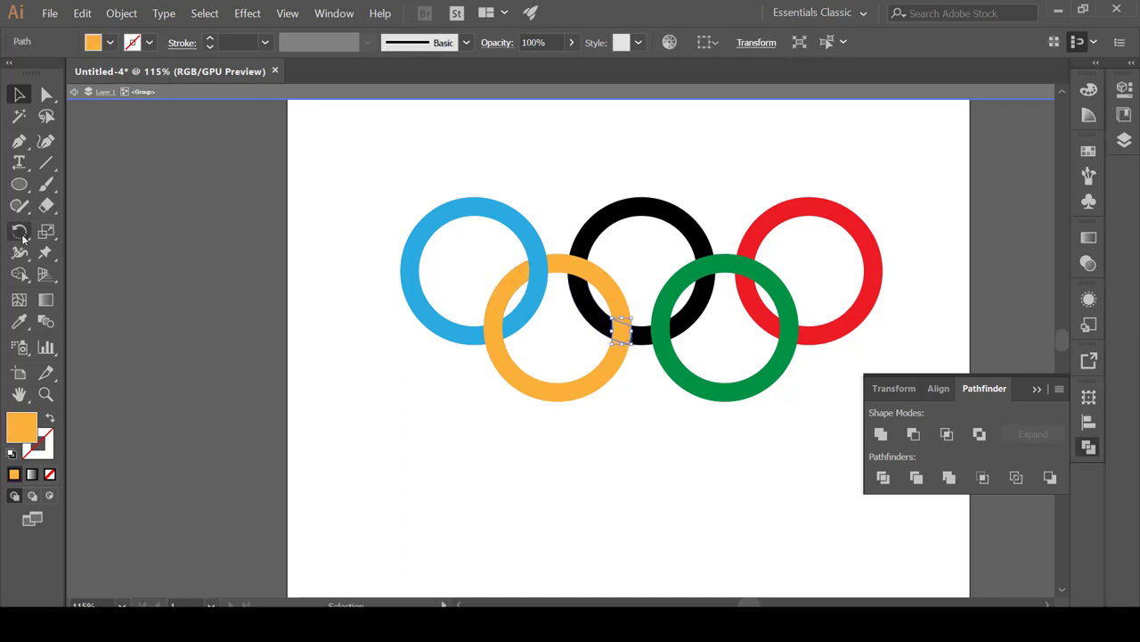
left_click(19, 322)
left_click(598, 229)
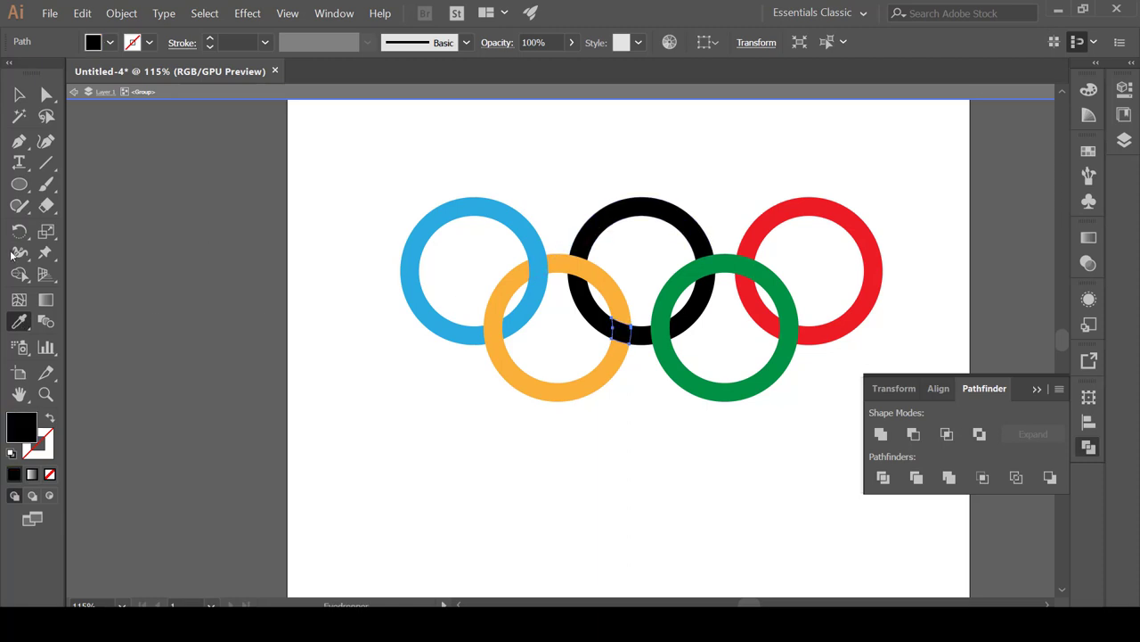
left_click(30, 91)
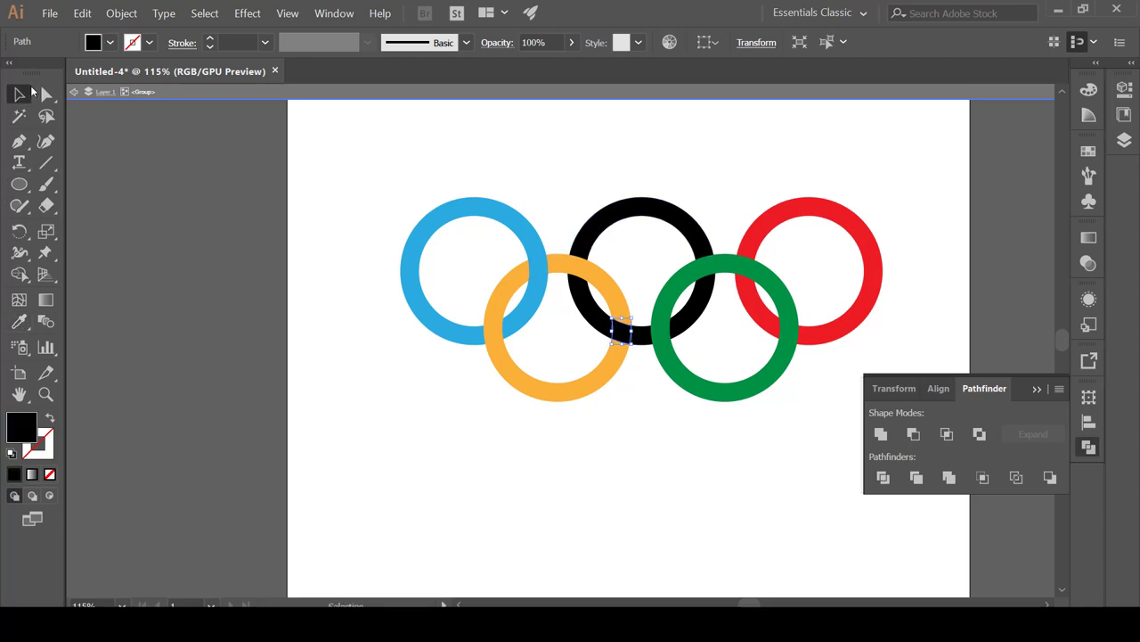
Step: Recolor the upper overlap of the black and green rings with the black sampled from the black ring
left_click(710, 275)
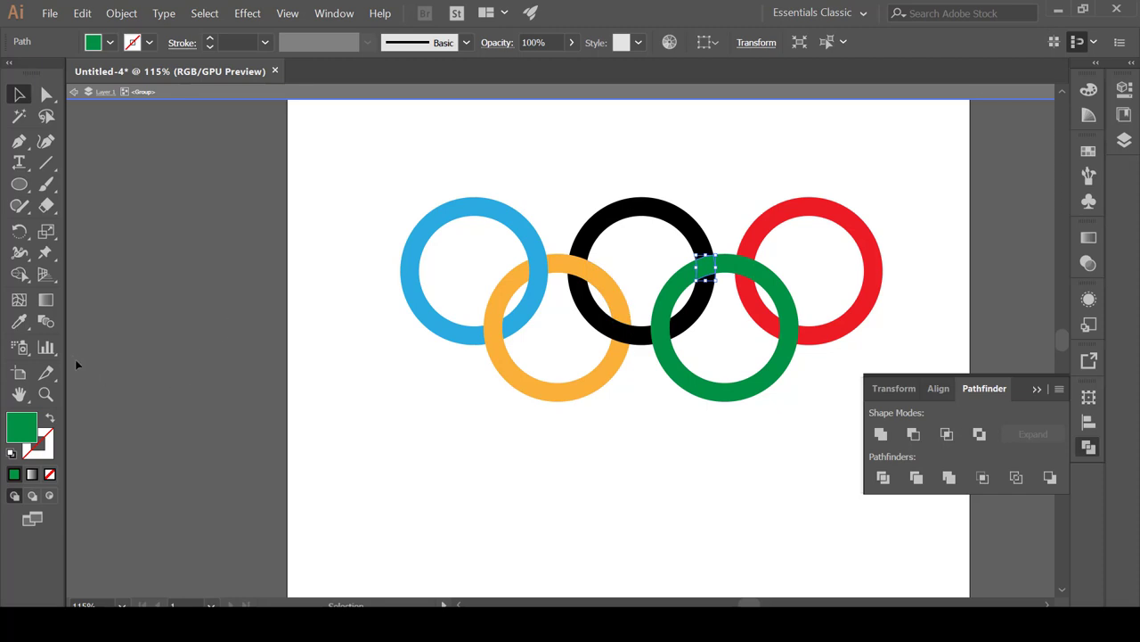
left_click(19, 320)
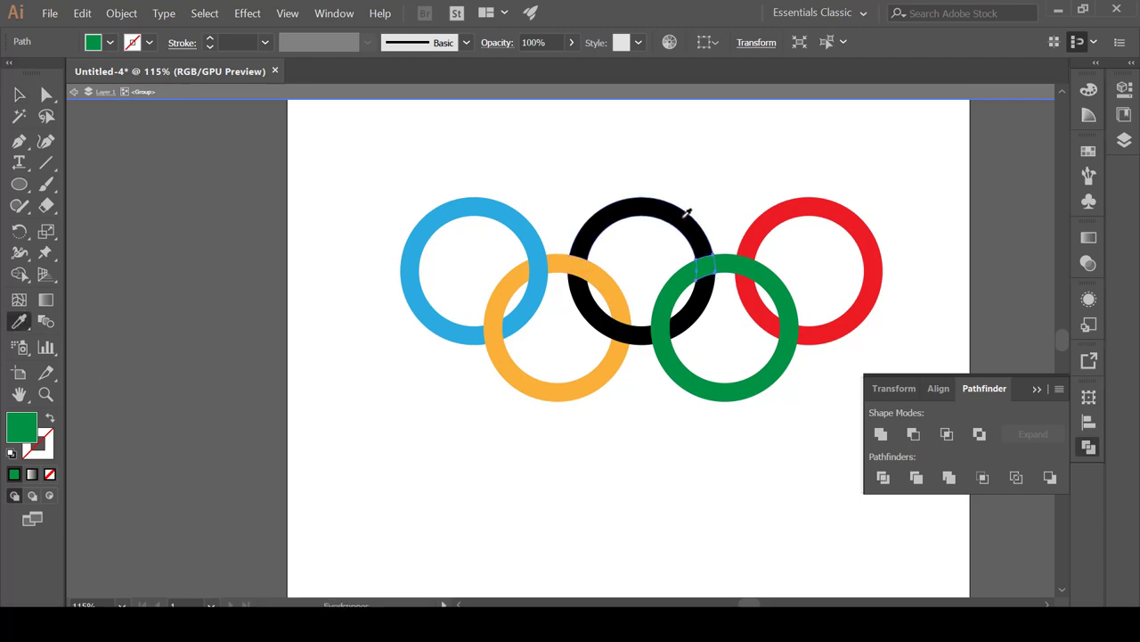
left_click(687, 217)
left_click(19, 93)
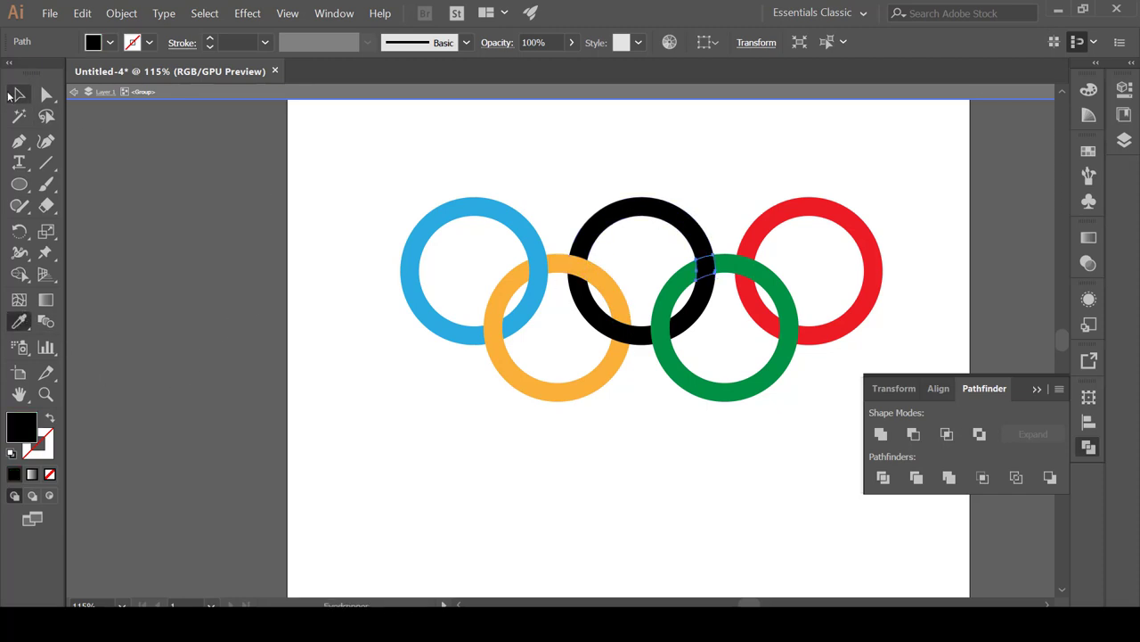
Step: Recolor the lower overlap of the green and red rings with the red sampled from the red ring
left_click(793, 335)
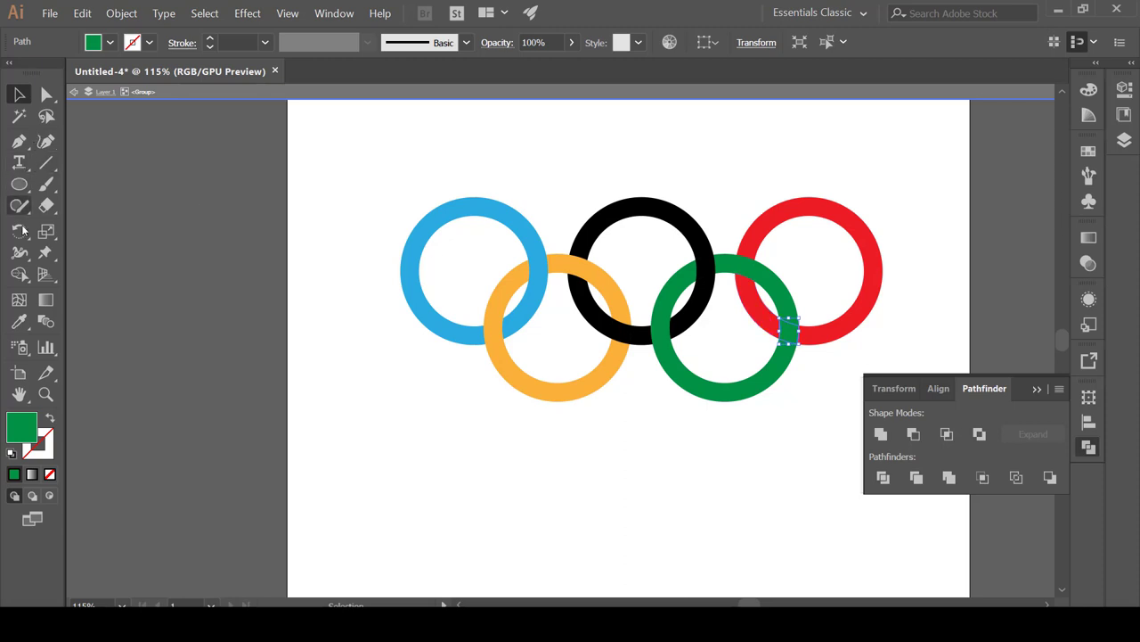
left_click(20, 322)
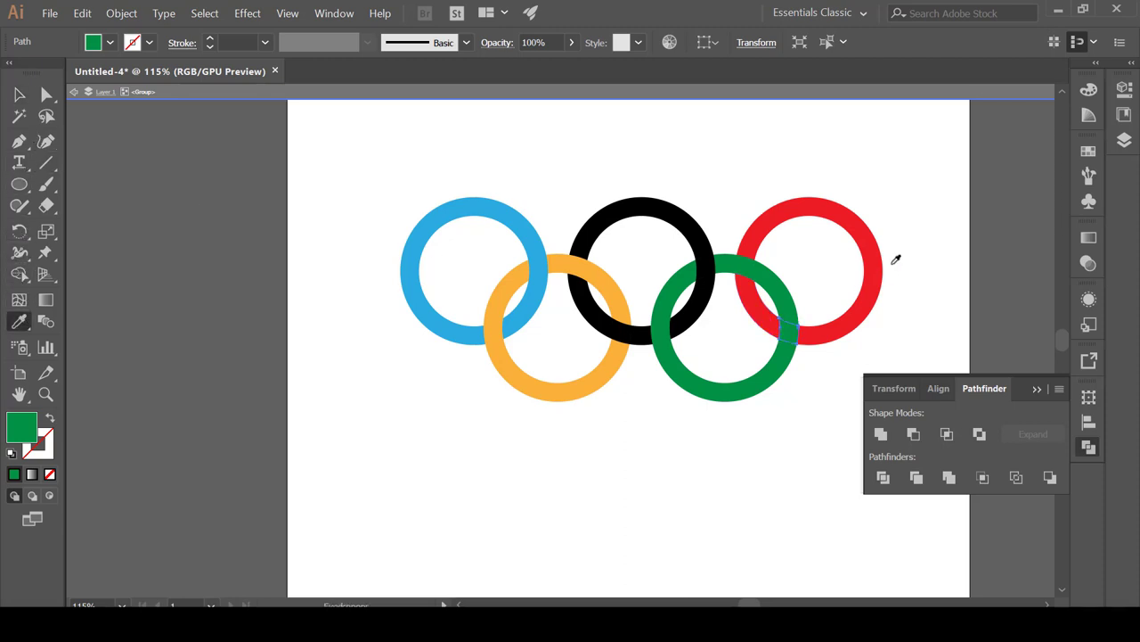
left_click(796, 205)
left_click(19, 95)
left_click(609, 187)
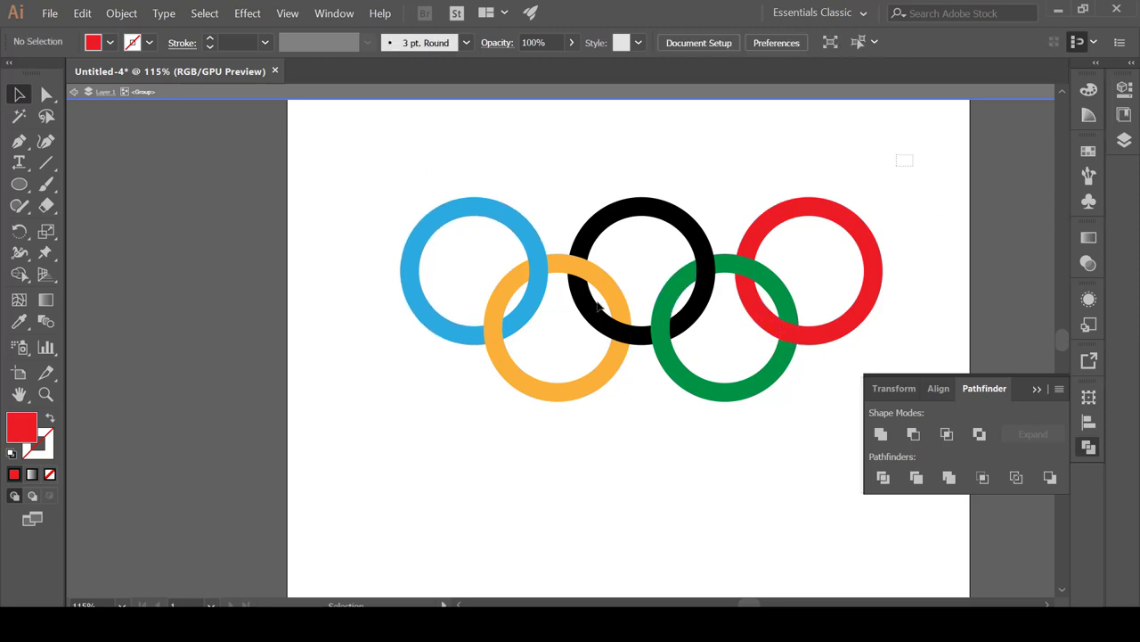
Step: Try a white 2 pt stroke on all the divided ring pieces
left_click_drag(897, 166, 337, 442)
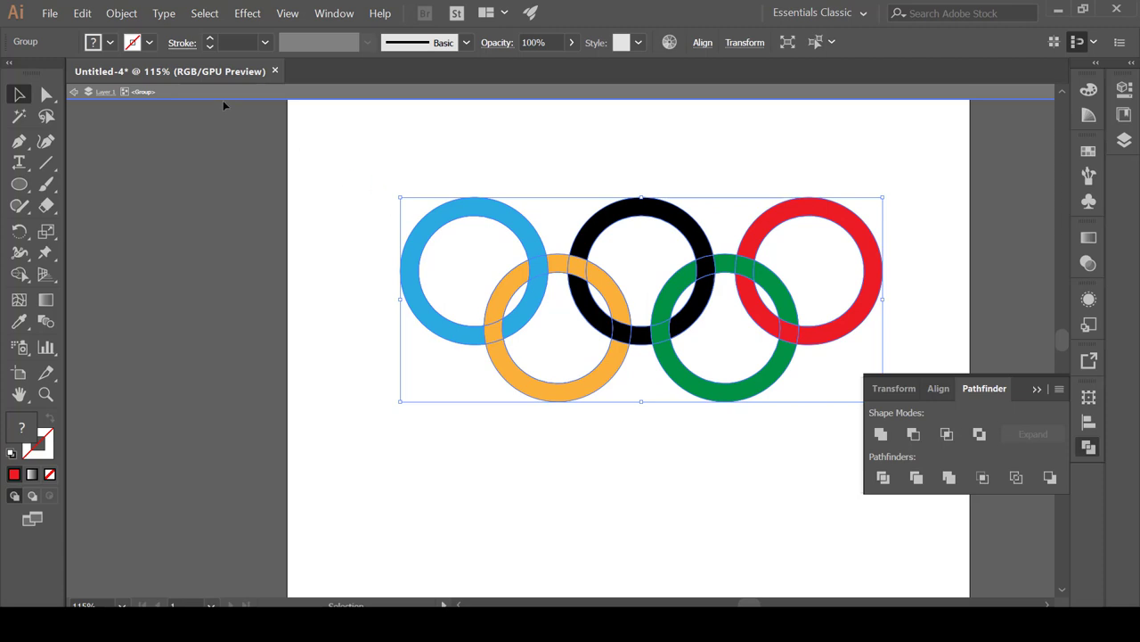
left_click(149, 42)
left_click(36, 73)
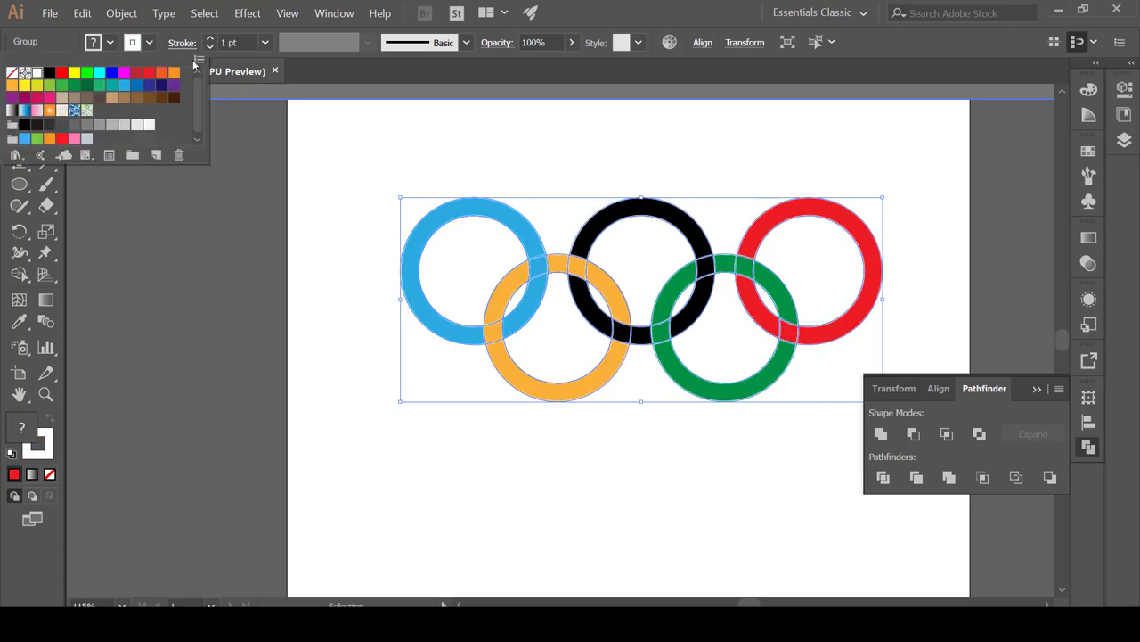
left_click(210, 39)
left_click(489, 148)
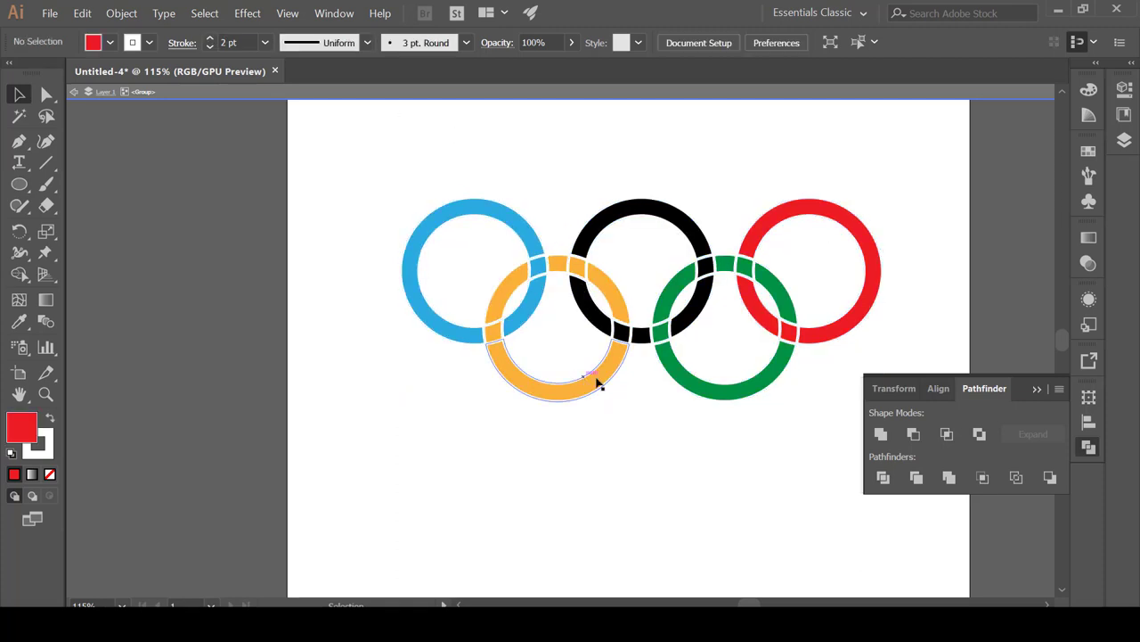
Step: Remove the white stroke from all the ring pieces
key("ctrl+a")
key("slash")
key("v")
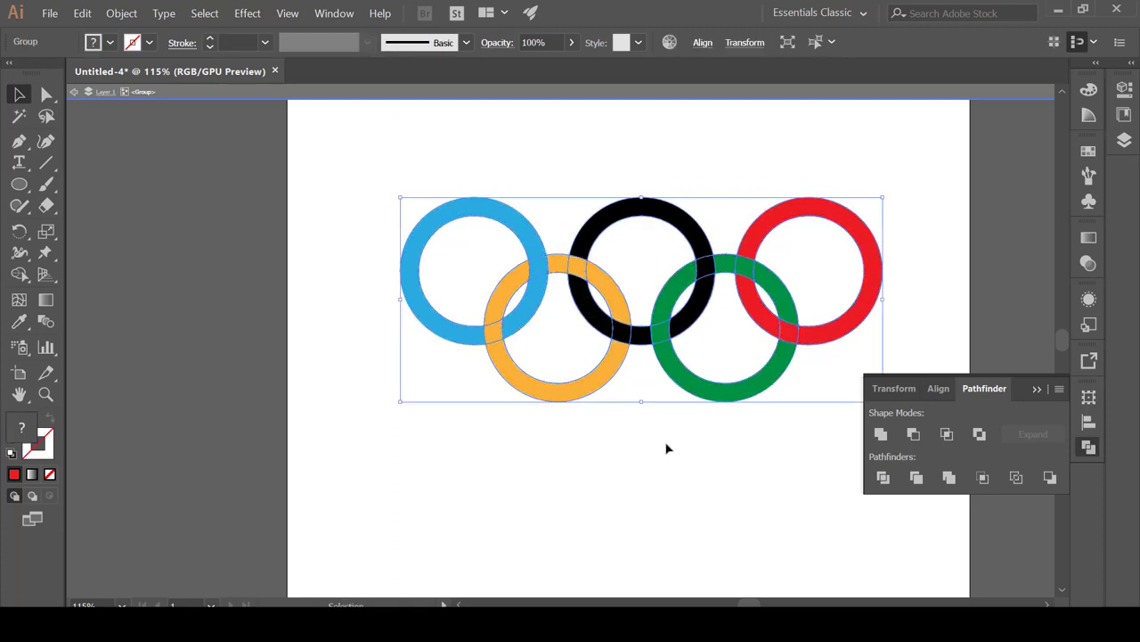
left_click(887, 251)
left_click_drag(909, 155, 353, 458)
left_click(950, 479)
left_click(826, 294)
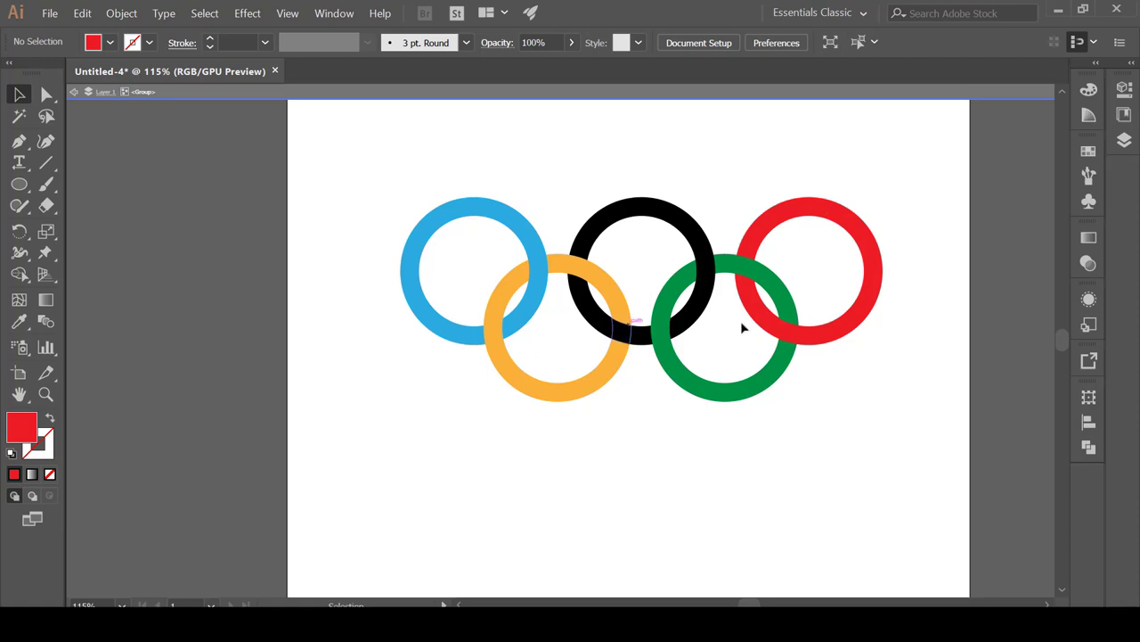
Step: Join the red ring's arcs and its lower overlap with the green ring into one shape using Pathfinder's Unite
left_click(790, 328)
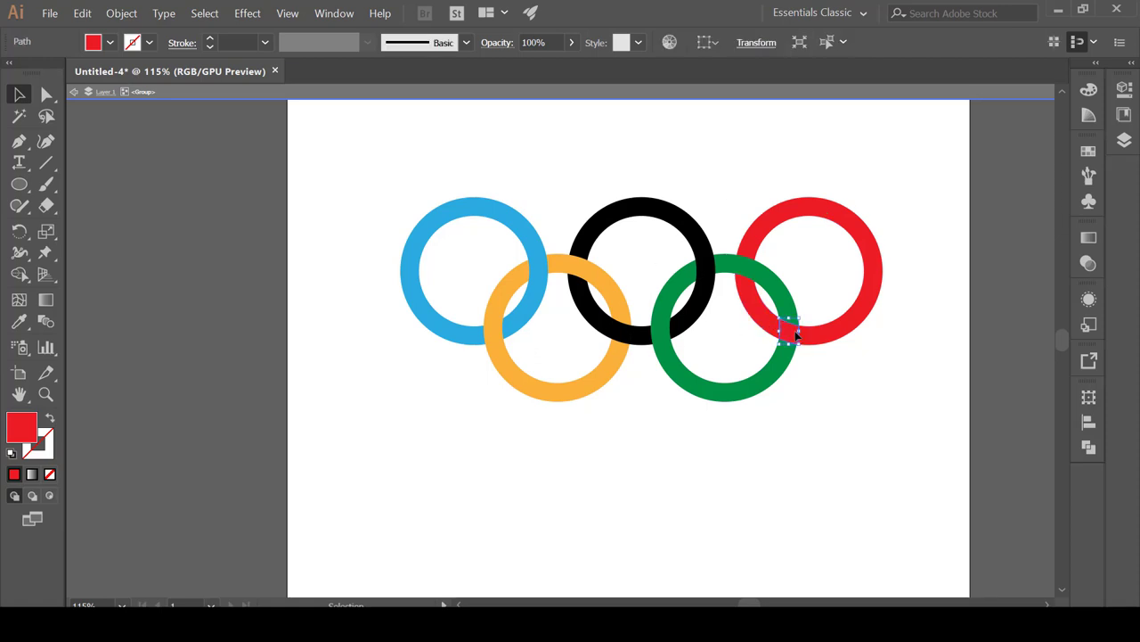
left_click(840, 332)
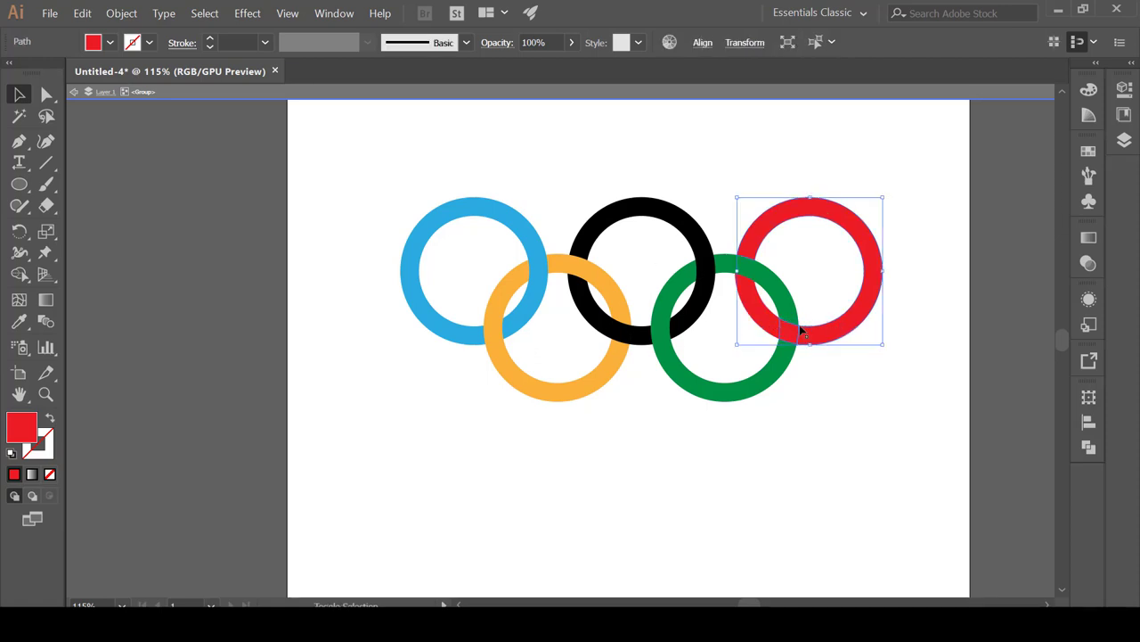
left_click(754, 307, "shift")
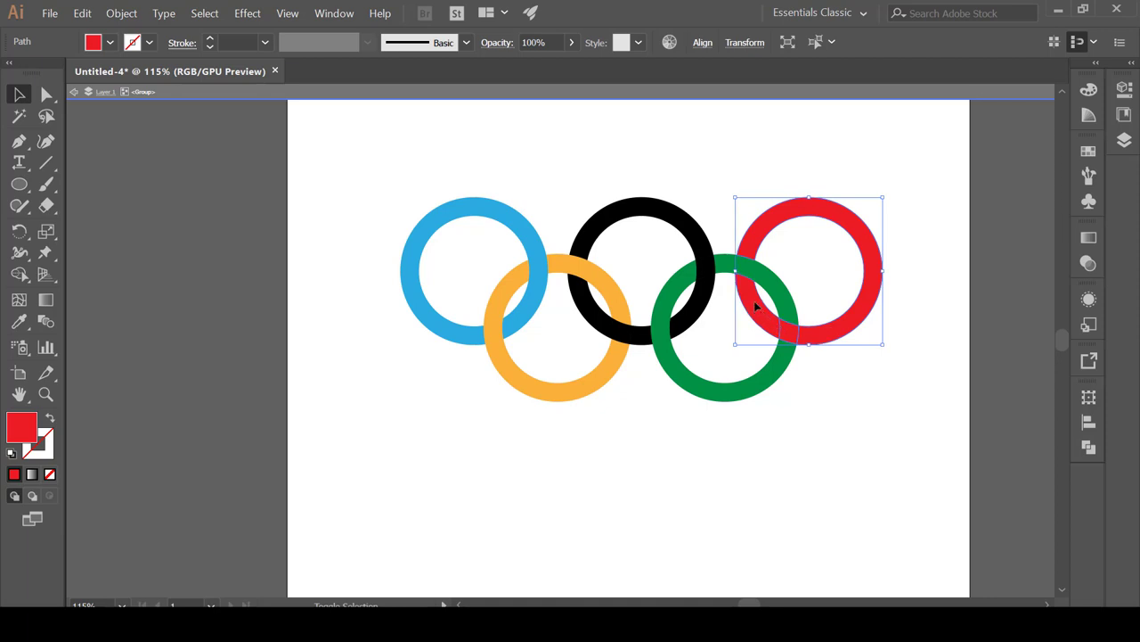
left_click(1088, 448)
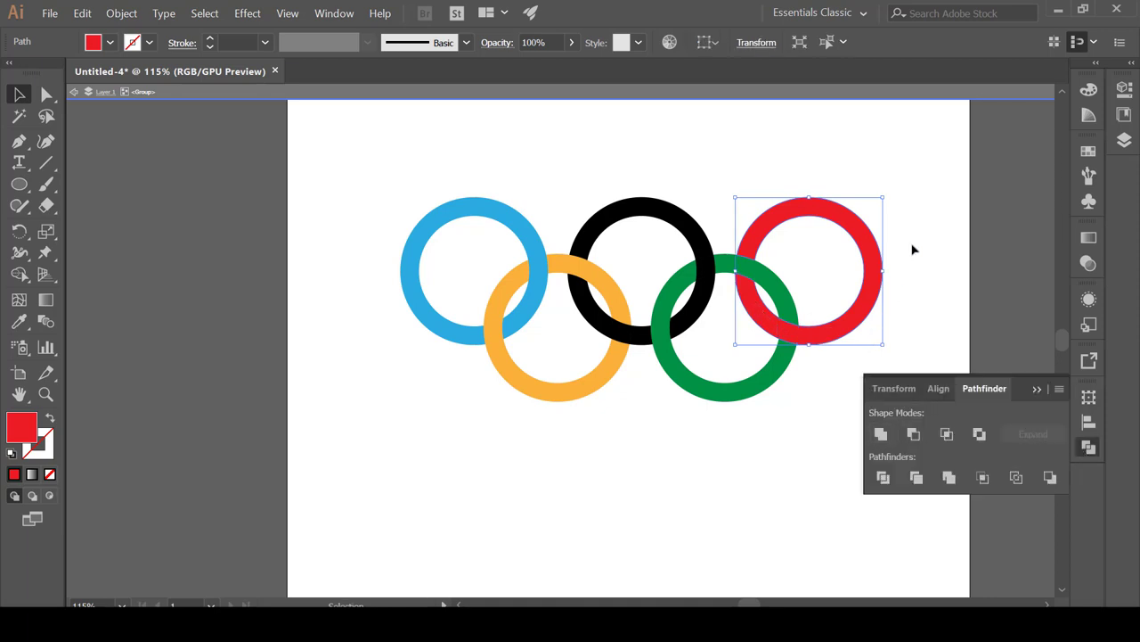
left_click(889, 253)
Step: Join the green ring's separate pieces into one shape with Pathfinder's Unite
left_click(775, 276)
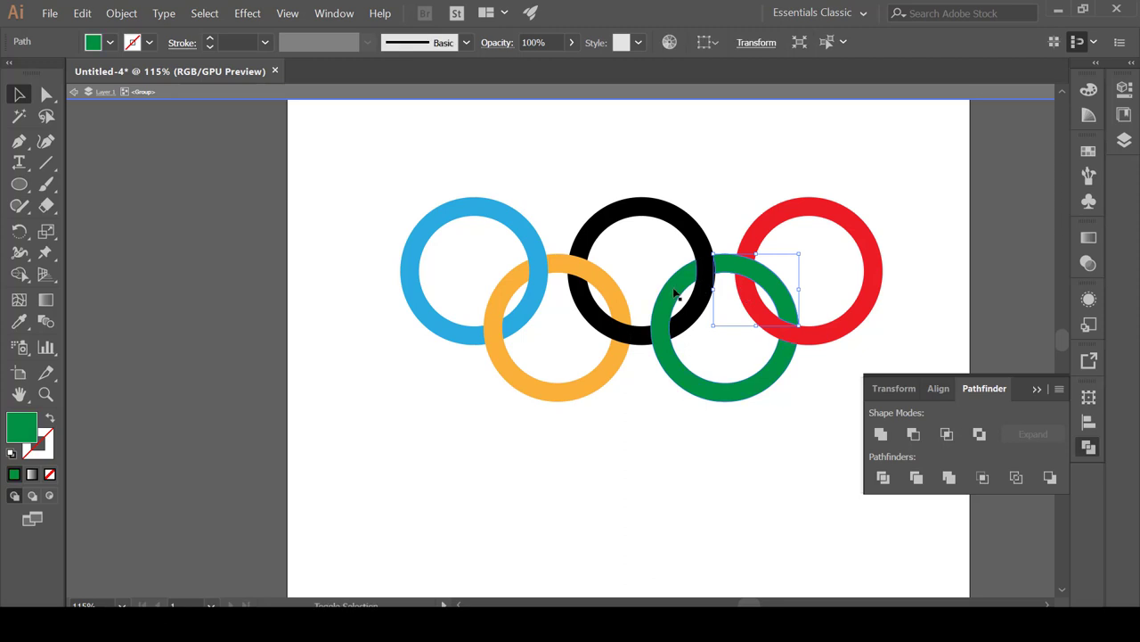
left_click(762, 390, "shift")
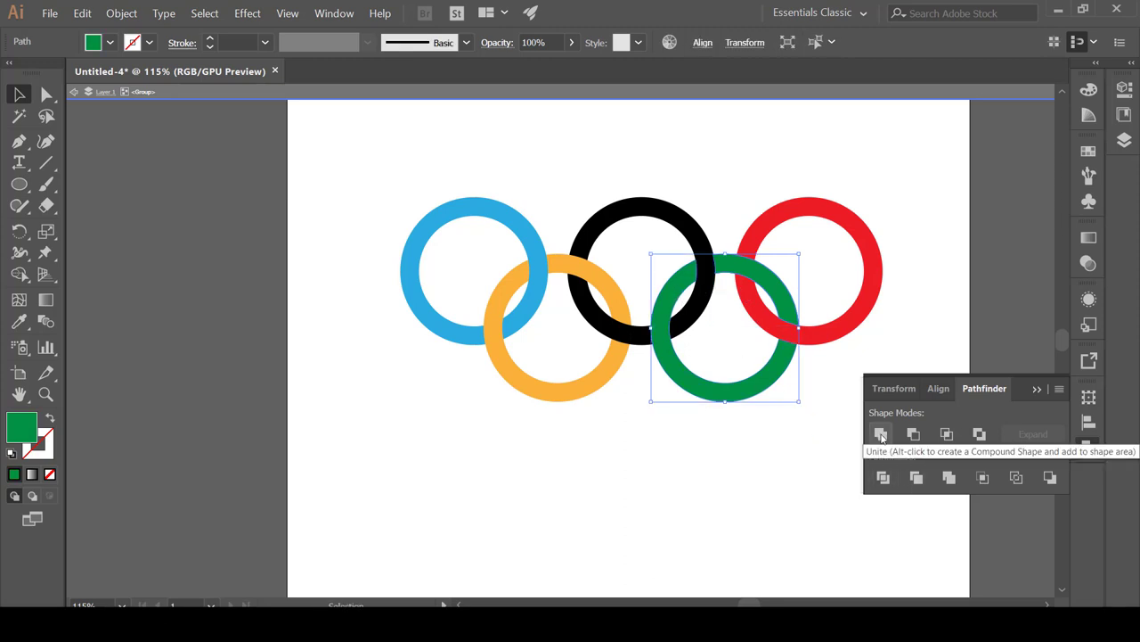
left_click(882, 435)
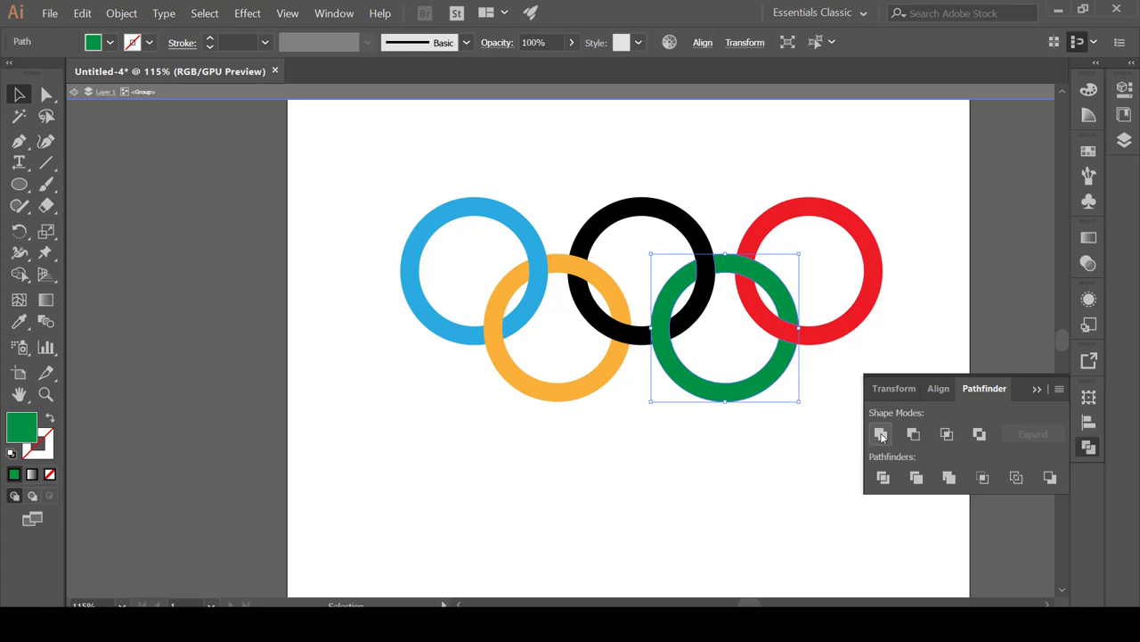
left_click(707, 148)
Step: Join the orange ring's upper and lower pieces with Pathfinder's Unite
left_click(613, 371)
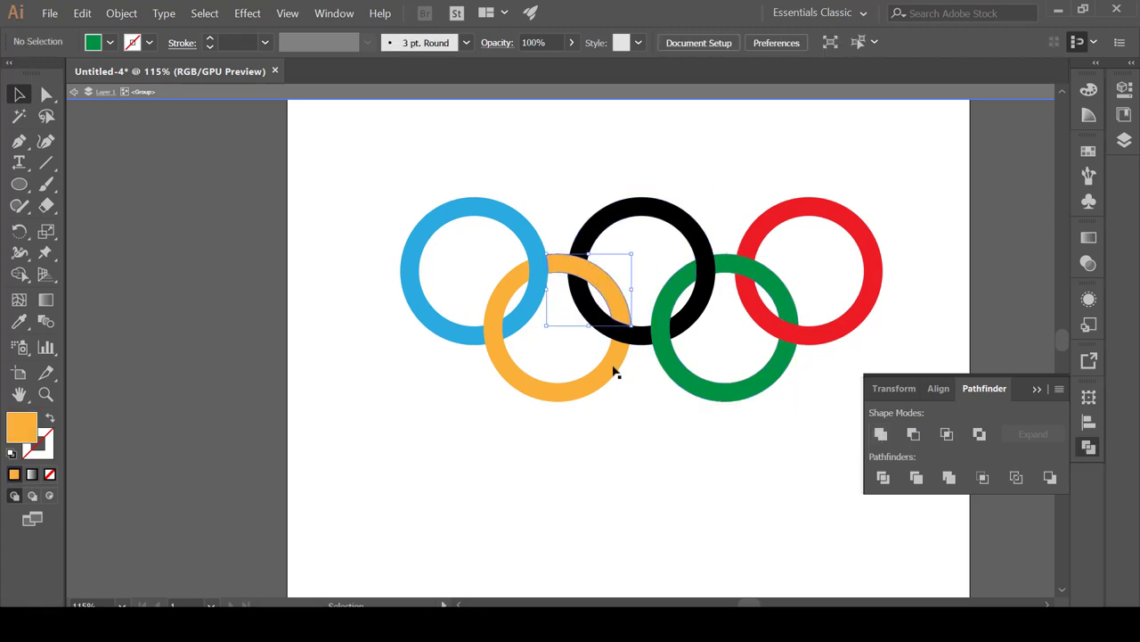
left_click(570, 179)
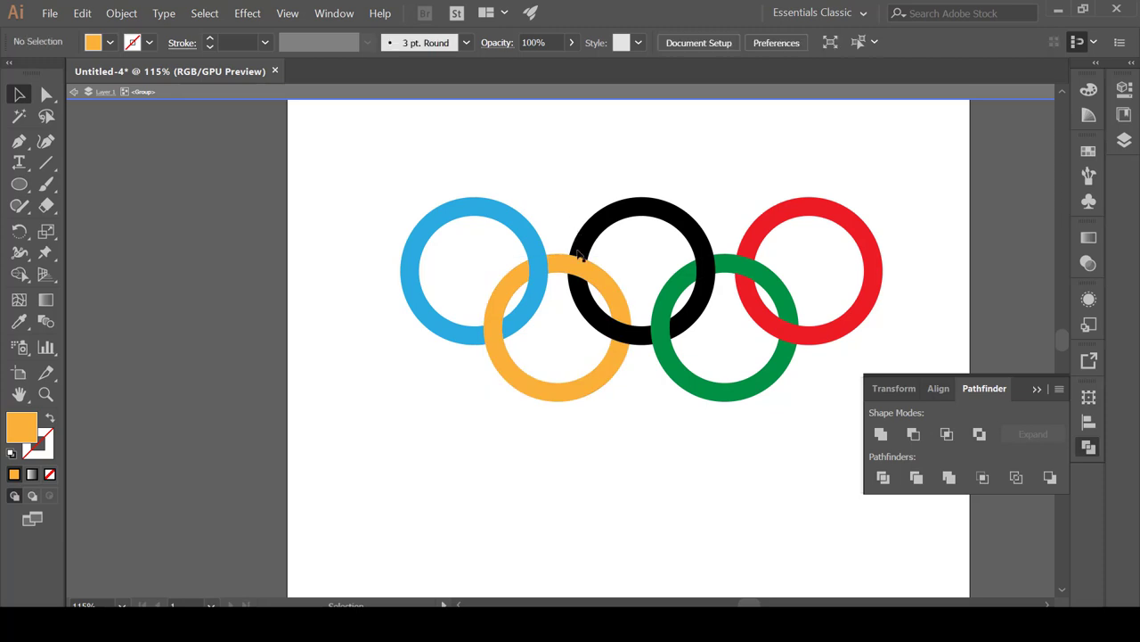
Step: Unite the black ring's upper arc, its two inner side segments and its overlap pieces
left_click(620, 328)
left_click(692, 320, "shift")
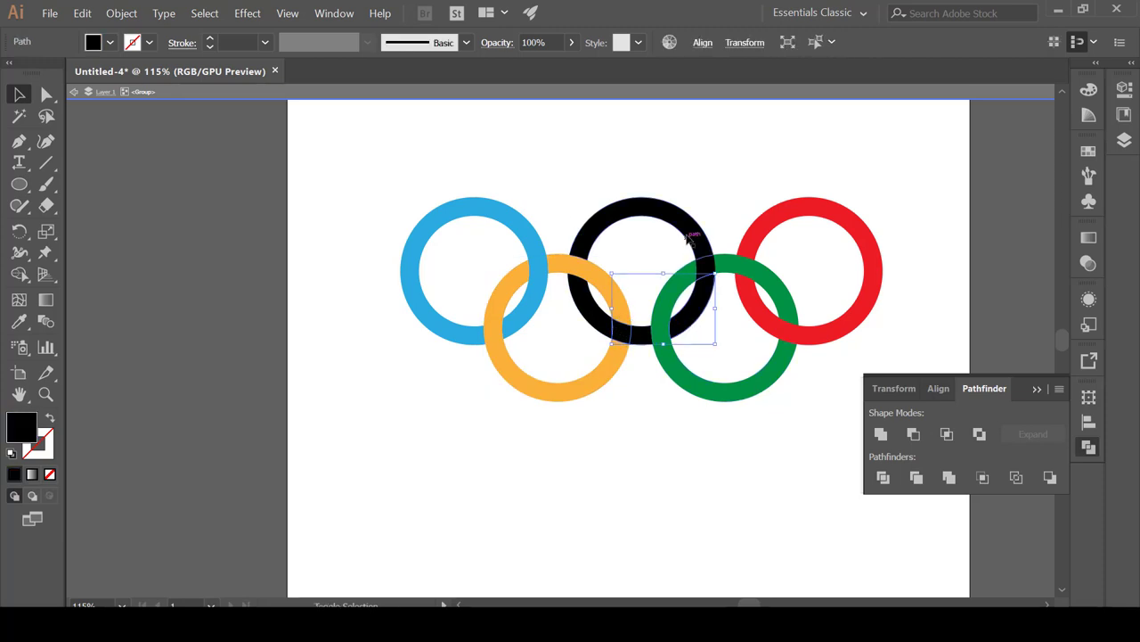
left_click(688, 235, "shift")
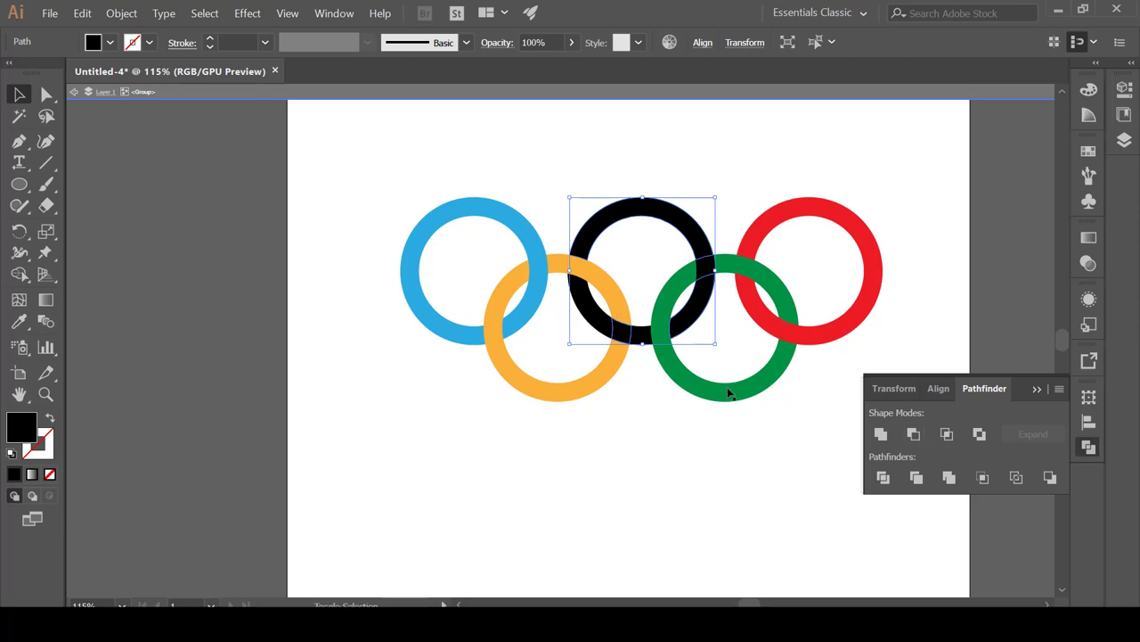
left_click(587, 303, "shift")
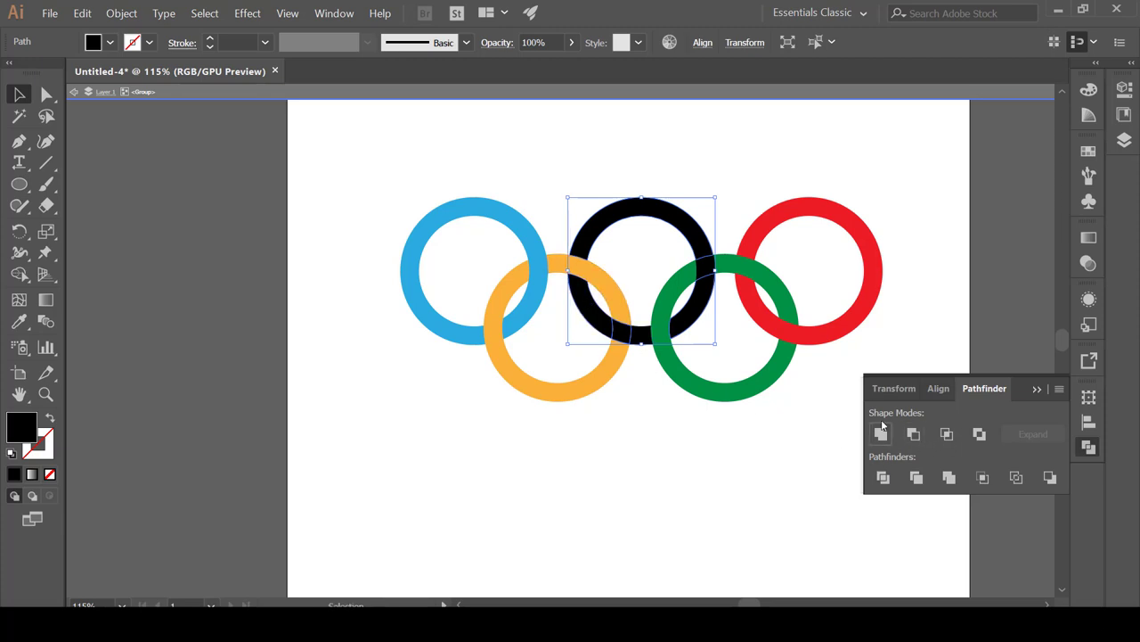
key("ctrl+g")
left_click(737, 139)
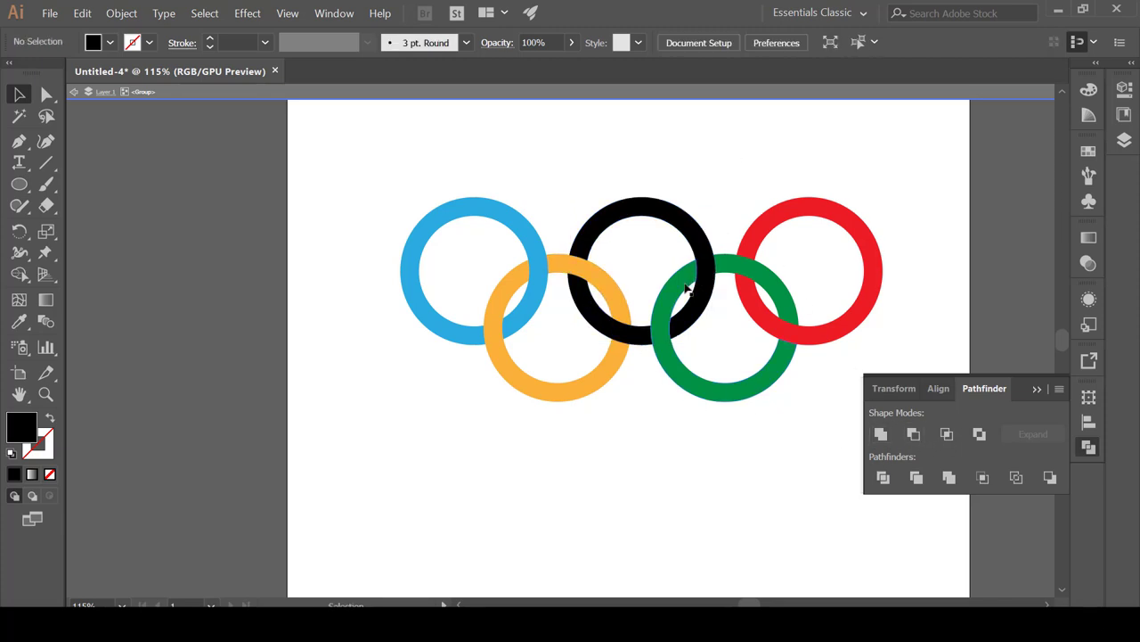
Step: Unite the black ring's short bottom segment, between the orange and green rings, with the rest of the black ring
left_click(688, 291)
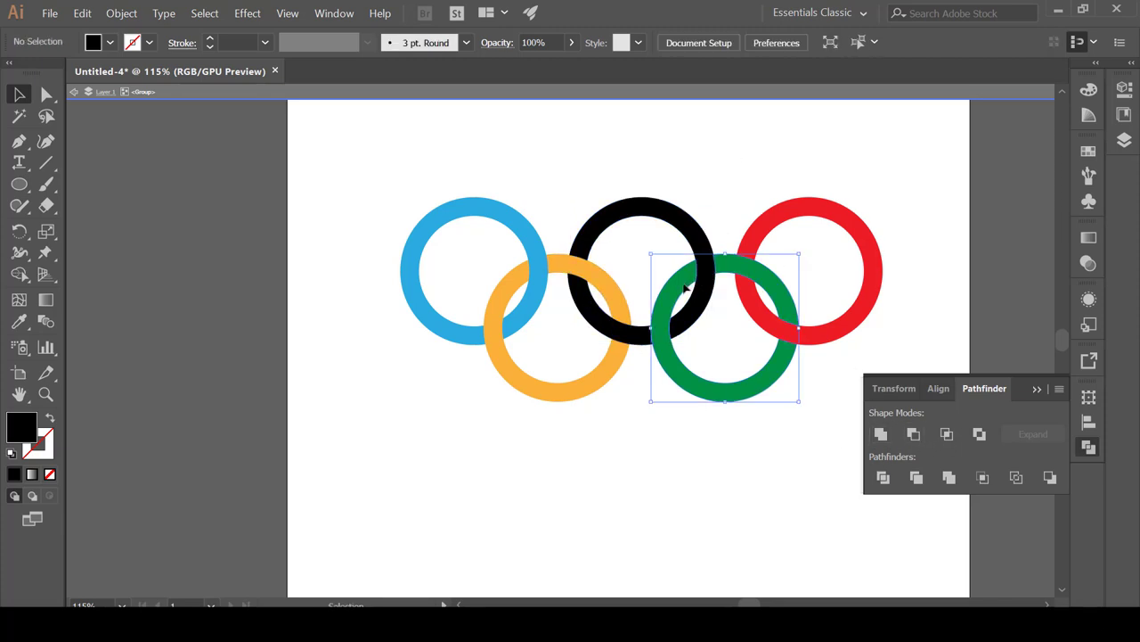
left_click(827, 212)
left_click(680, 216)
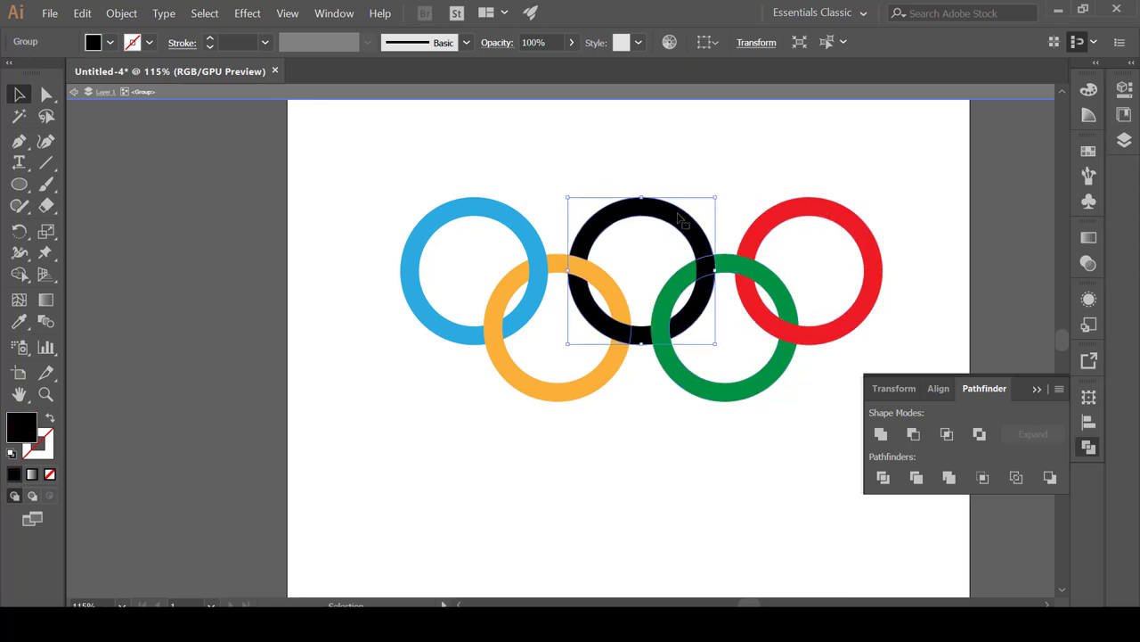
left_click(641, 340, "shift")
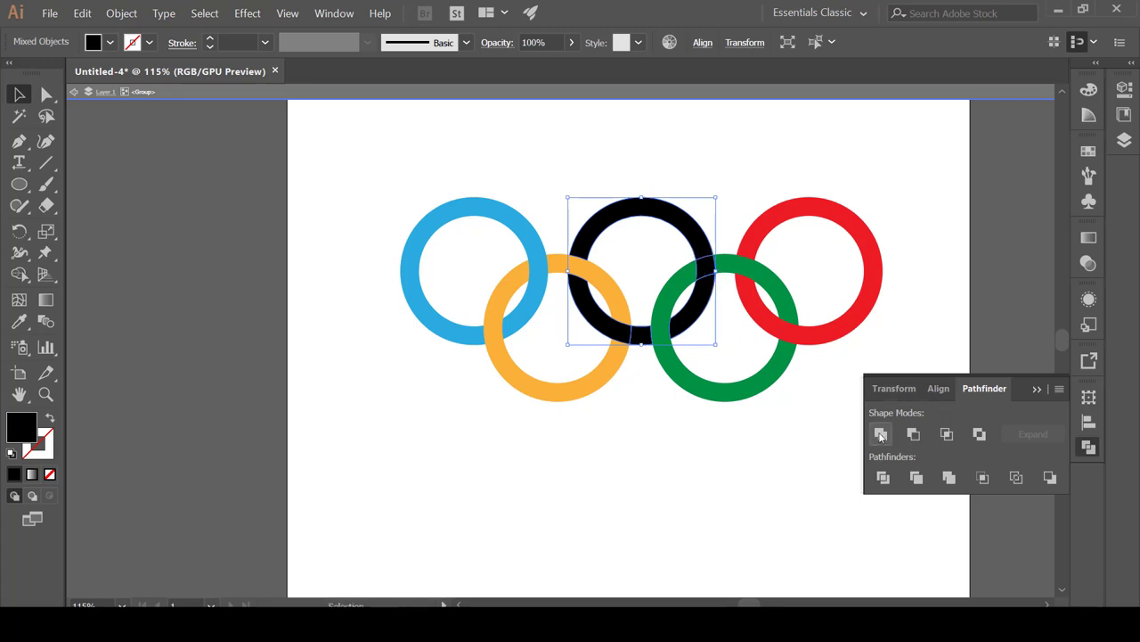
left_click(751, 191)
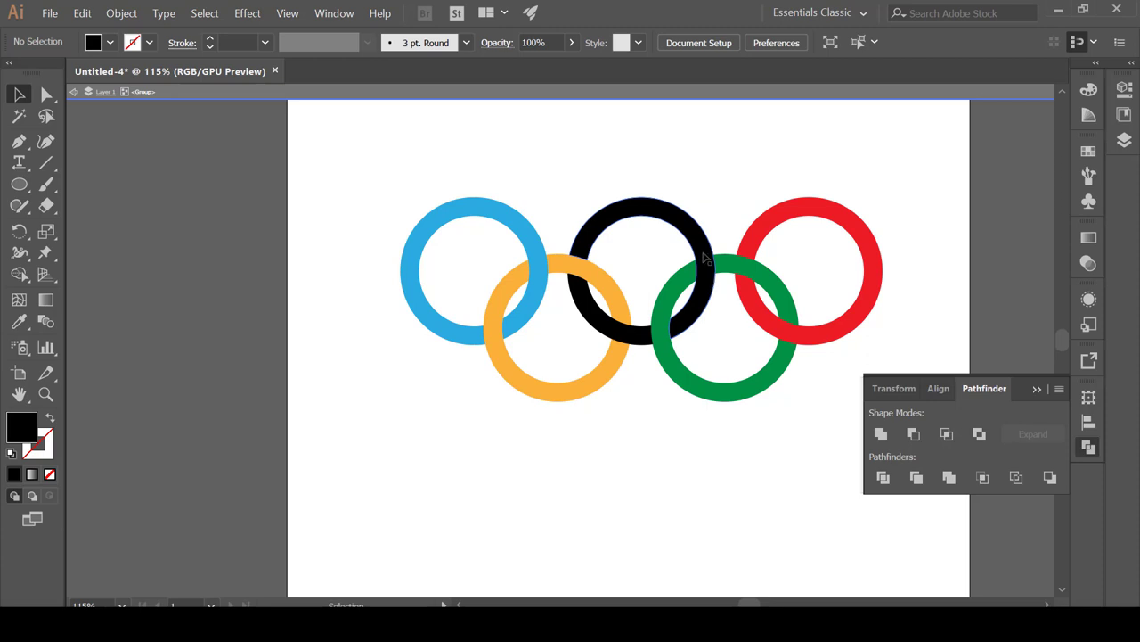
Step: Select the black, red, green, orange and blue rings one at a time to check whether their pieces are joined
left_click(704, 259)
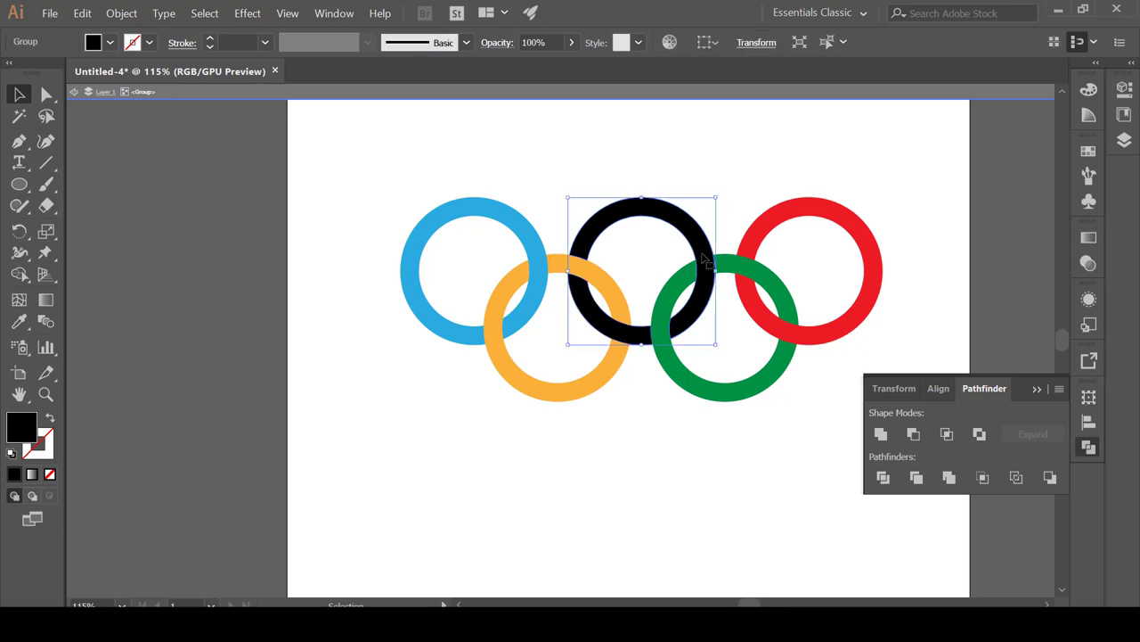
left_click(802, 218)
left_click(745, 276)
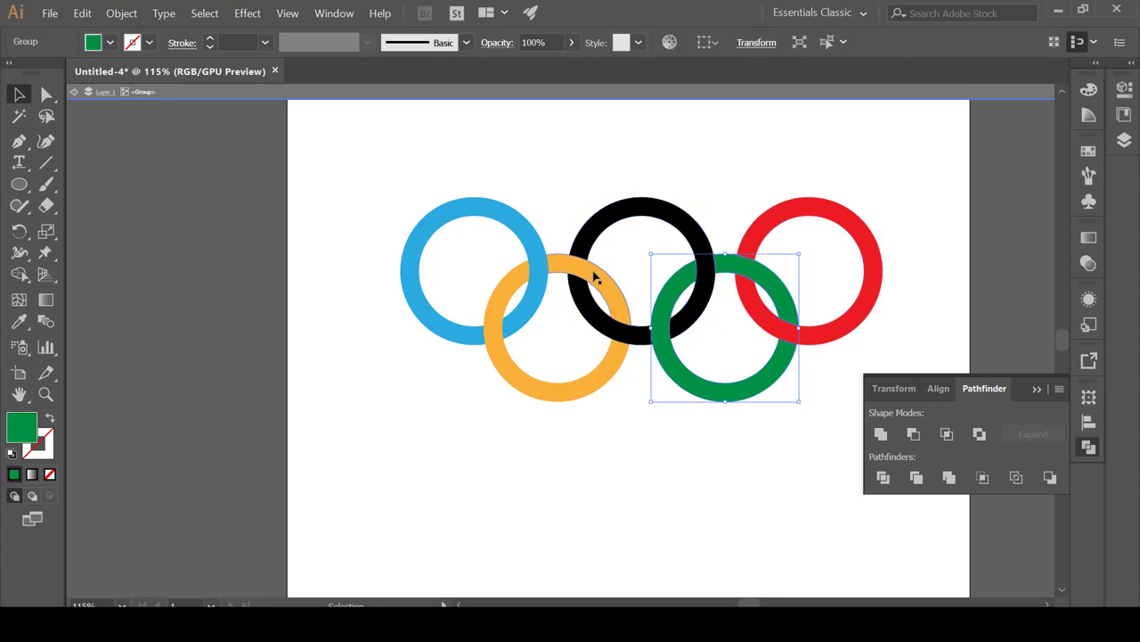
left_click(595, 284)
left_click(508, 223)
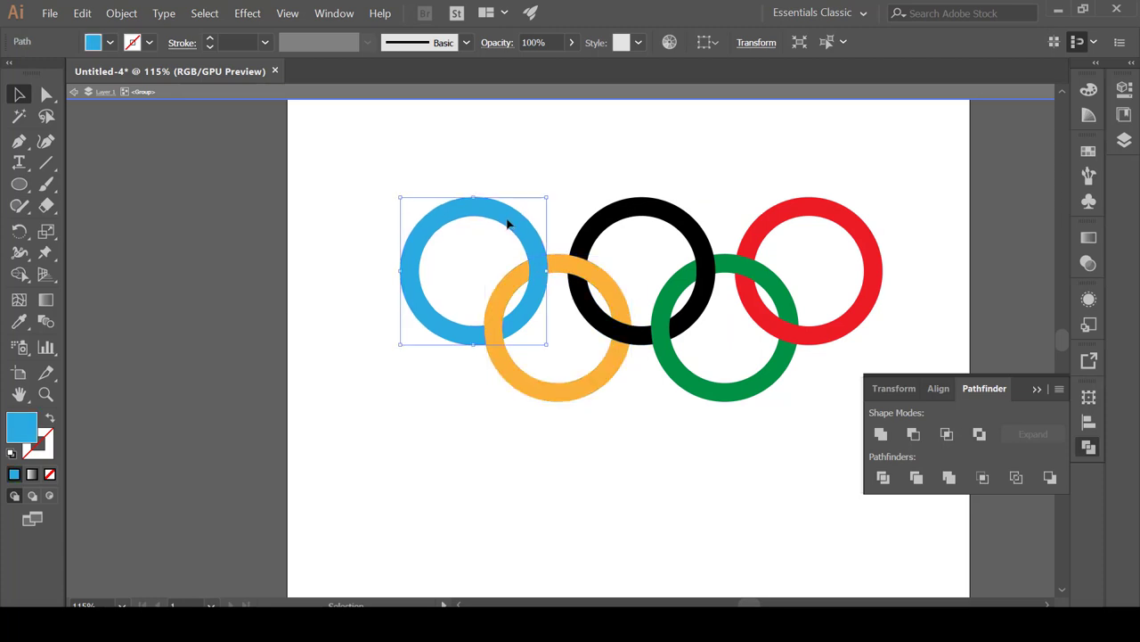
left_click(600, 165)
Step: Apply a white 2 pt stroke to all five rings
left_click_drag(924, 156, 314, 491)
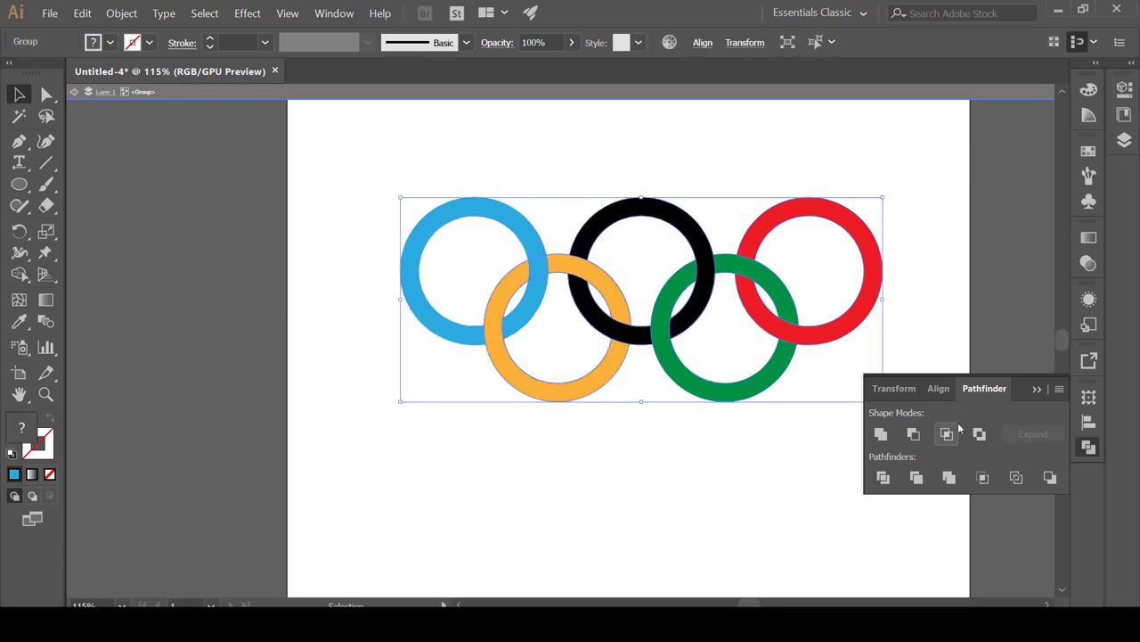
left_click(1036, 389)
left_click(149, 41)
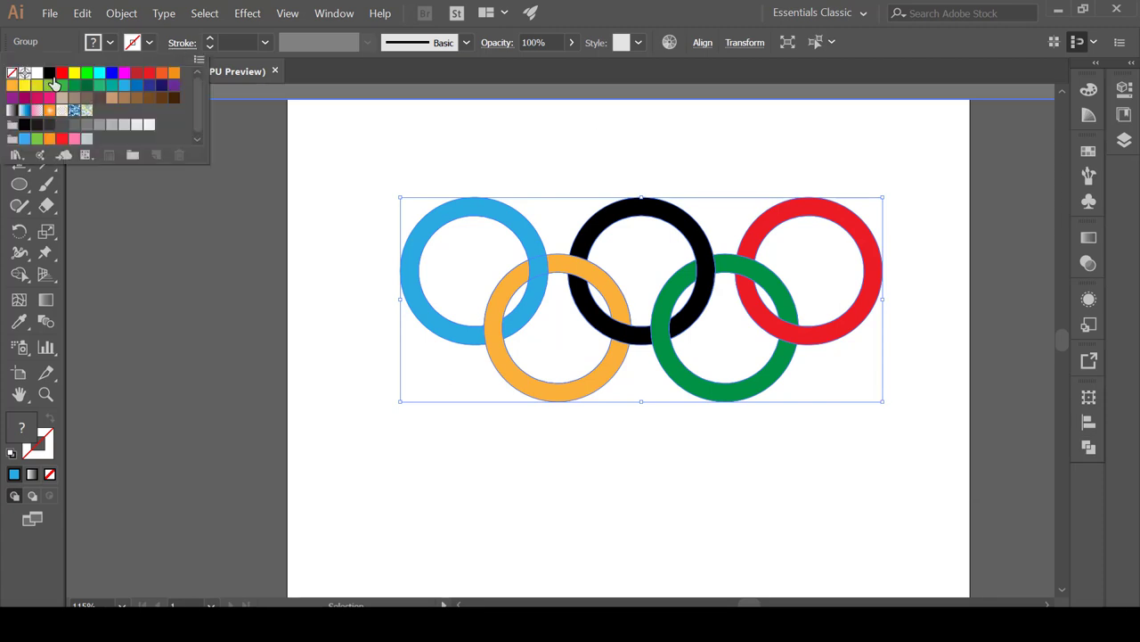
left_click(37, 73)
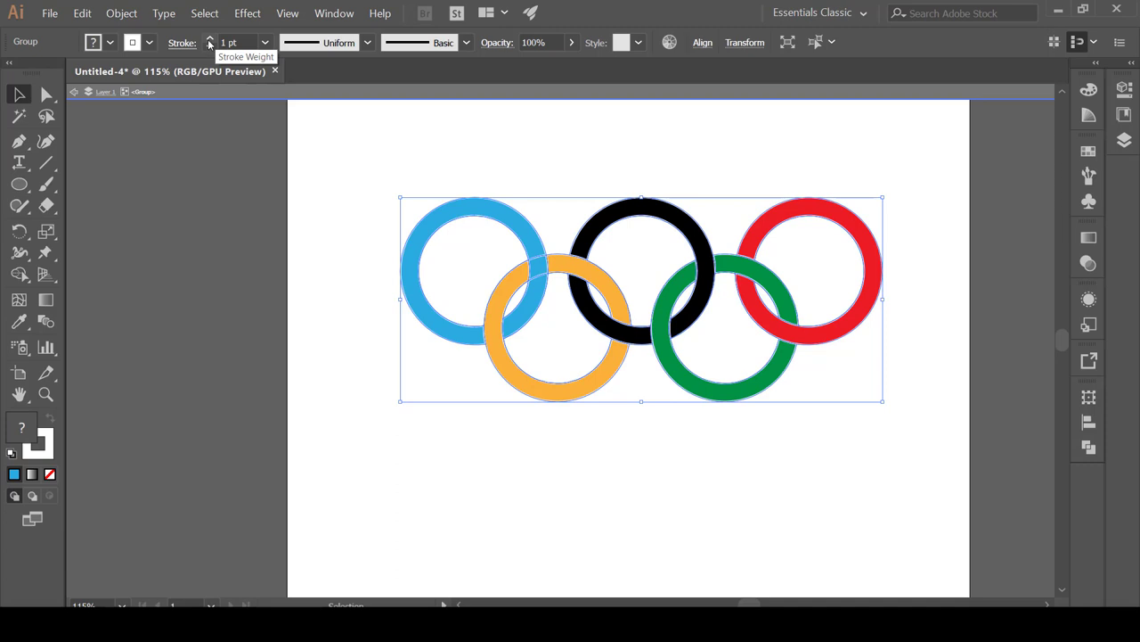
left_click(208, 40)
left_click(426, 139)
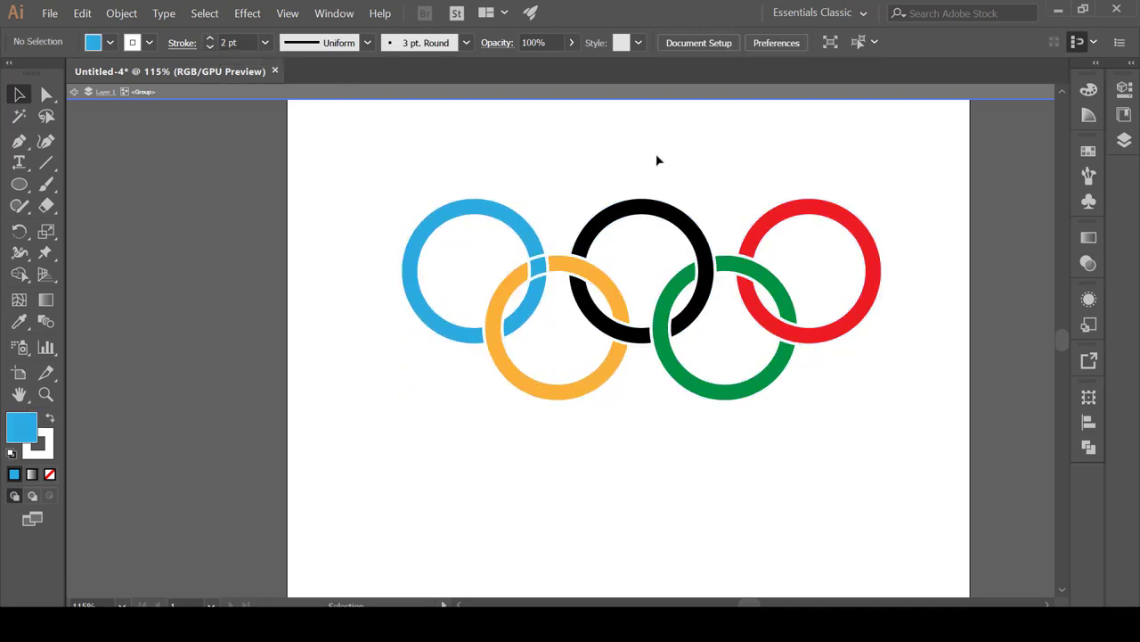
Step: Unite the blue ring's main arc with its upper overlap piece over the orange ring
left_click(536, 269)
left_click(526, 239, "shift")
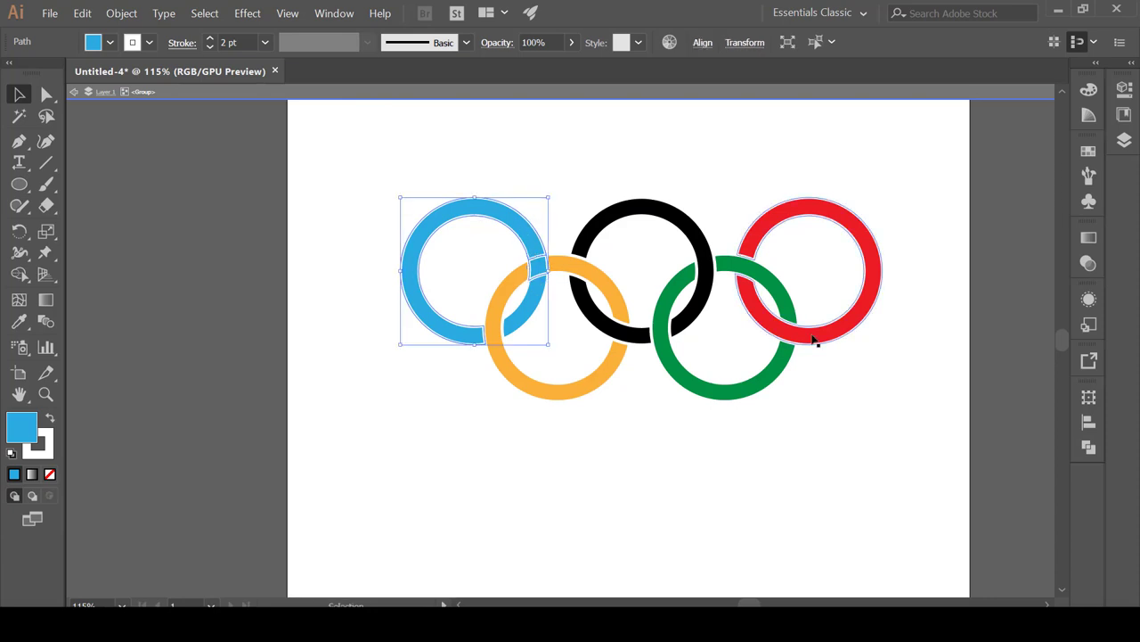
left_click(1090, 448)
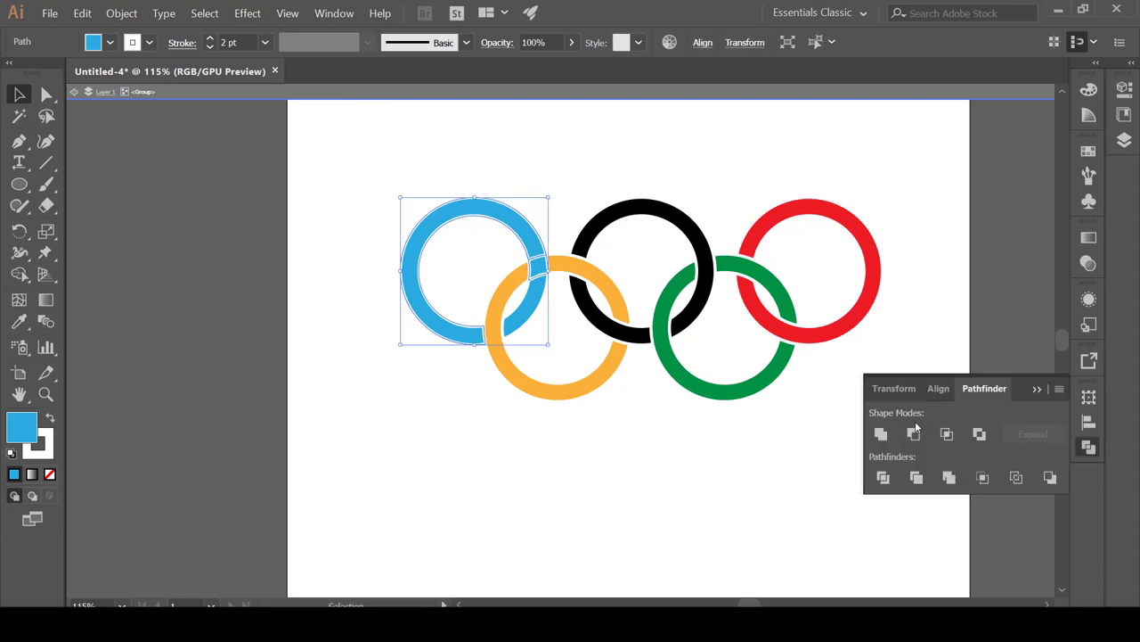
left_click(547, 234)
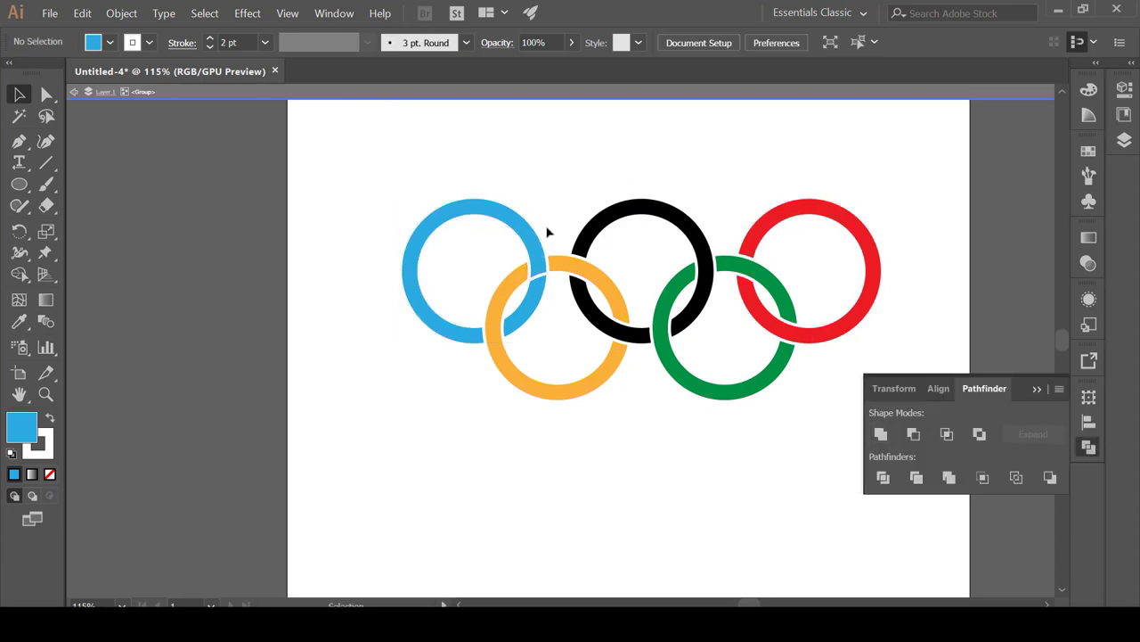
Step: Unite the blue ring's lower segment inside the orange ring with the rest of the blue ring, and collapse the Pathfinder options
left_click(530, 254)
left_click(541, 312, "shift")
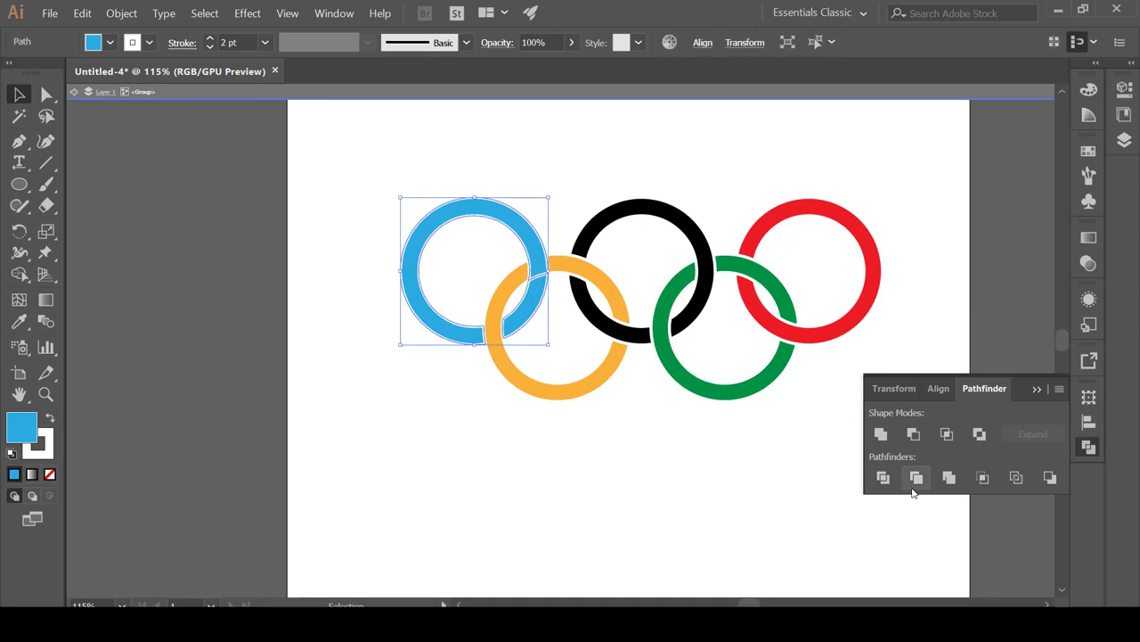
left_click(880, 434)
left_click(593, 160)
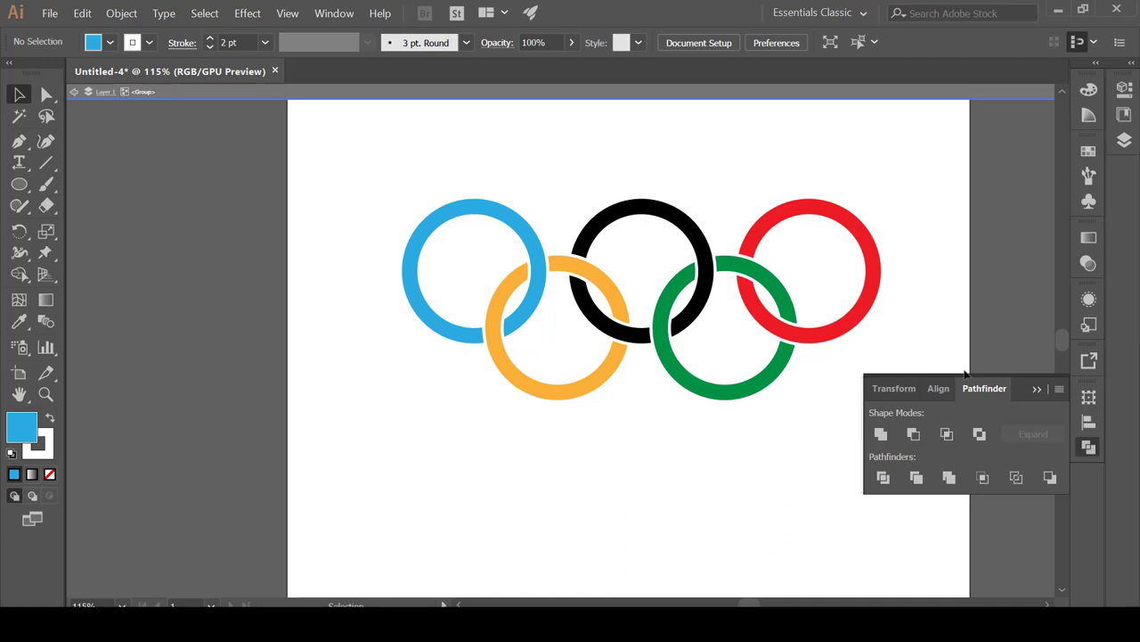
left_click(1038, 390)
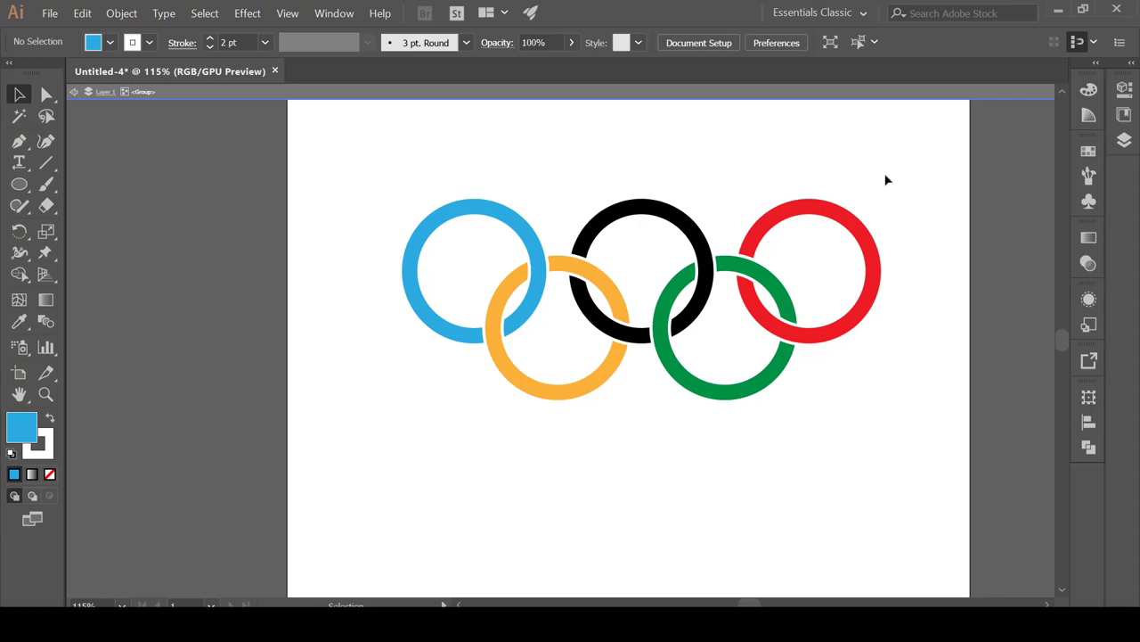
Step: Try a 3 pt white stroke on all five rings and leave the group's isolation mode
key("a")
key("ctrl+a")
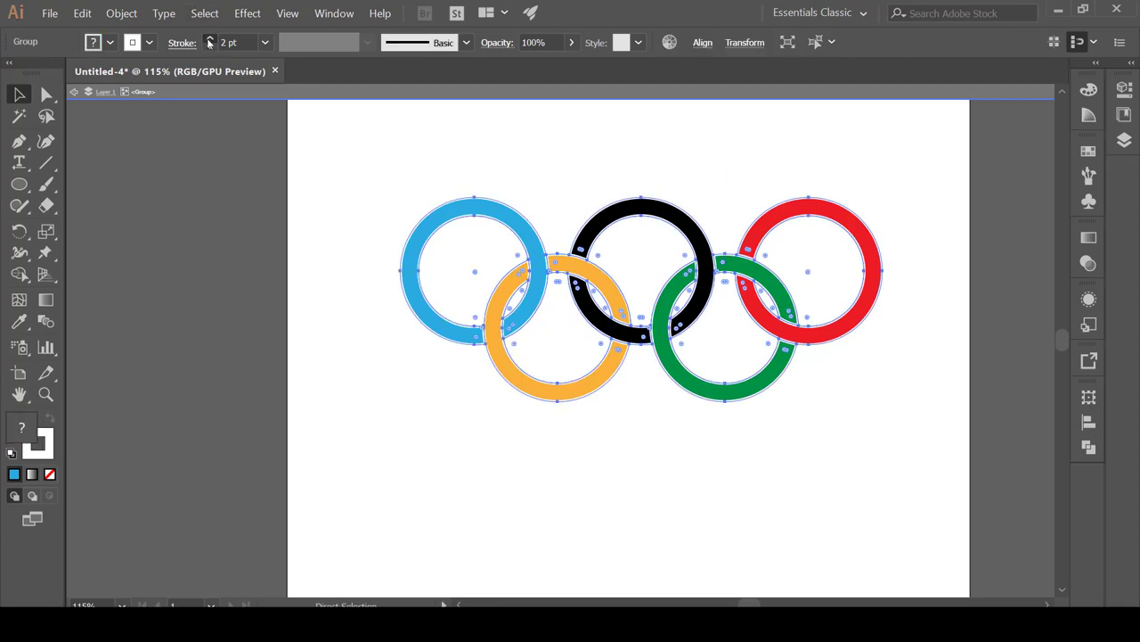
key("v")
left_click(390, 89)
left_click(679, 527)
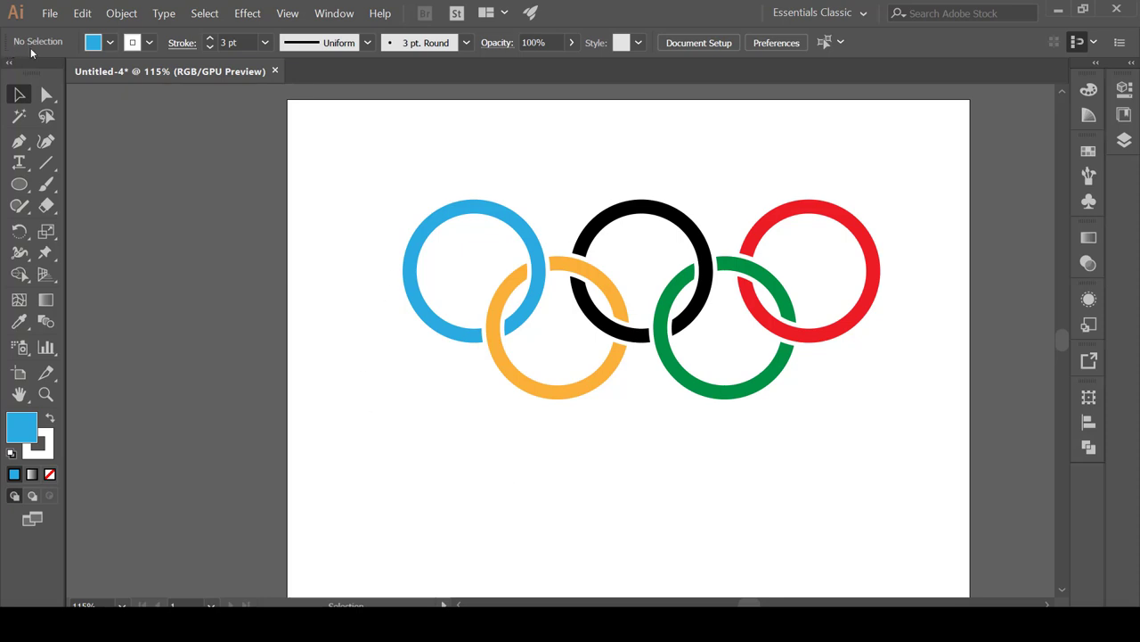
Step: Isolate the rings' group and move all five rings together slightly down and to the left on the artboard
double_click(419, 326)
left_click(710, 437)
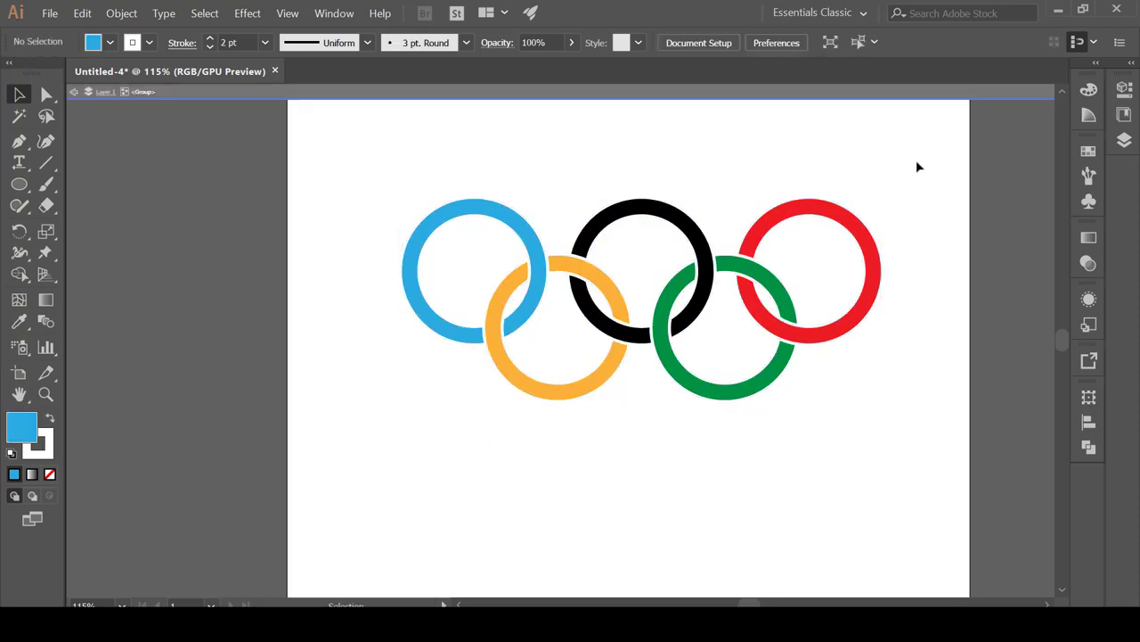
left_click_drag(918, 167, 463, 428)
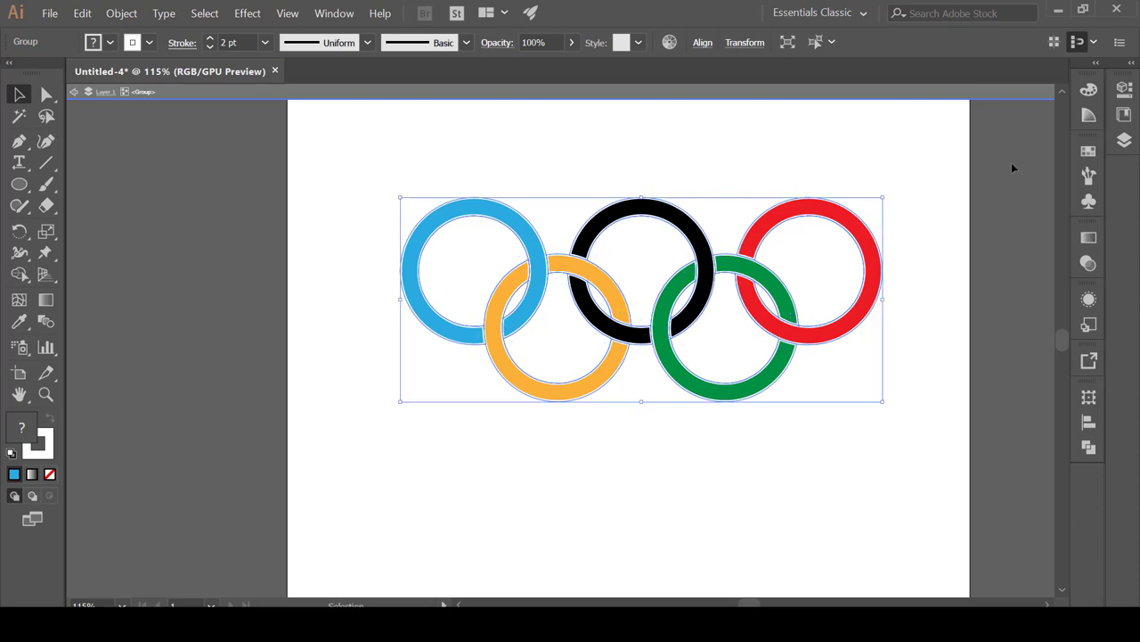
left_click_drag(764, 232, 738, 285)
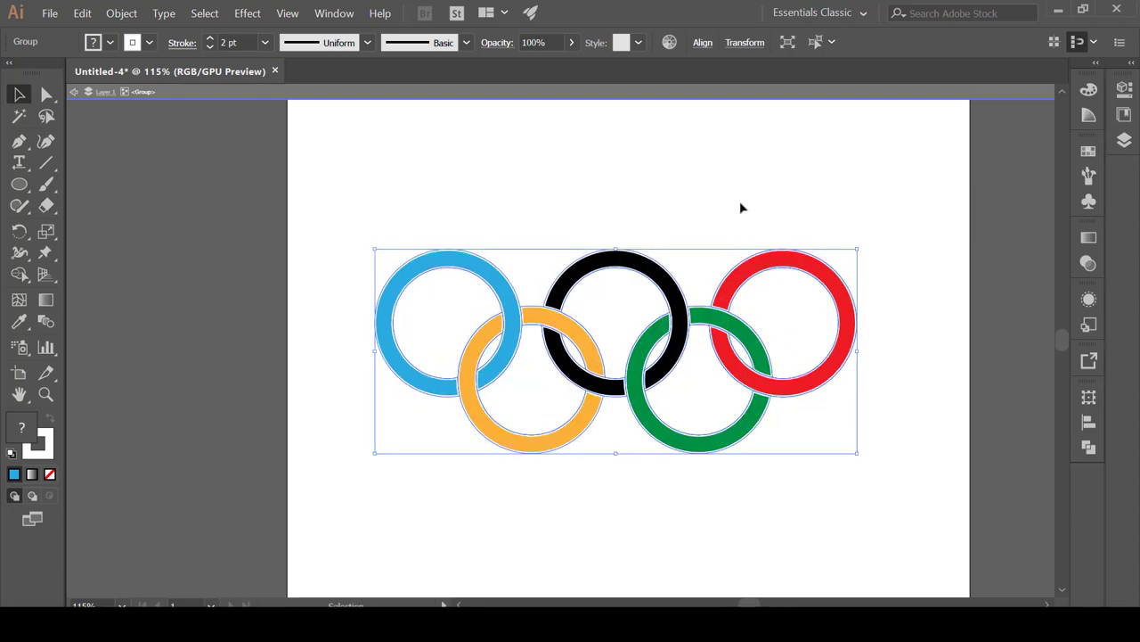
left_click(736, 206)
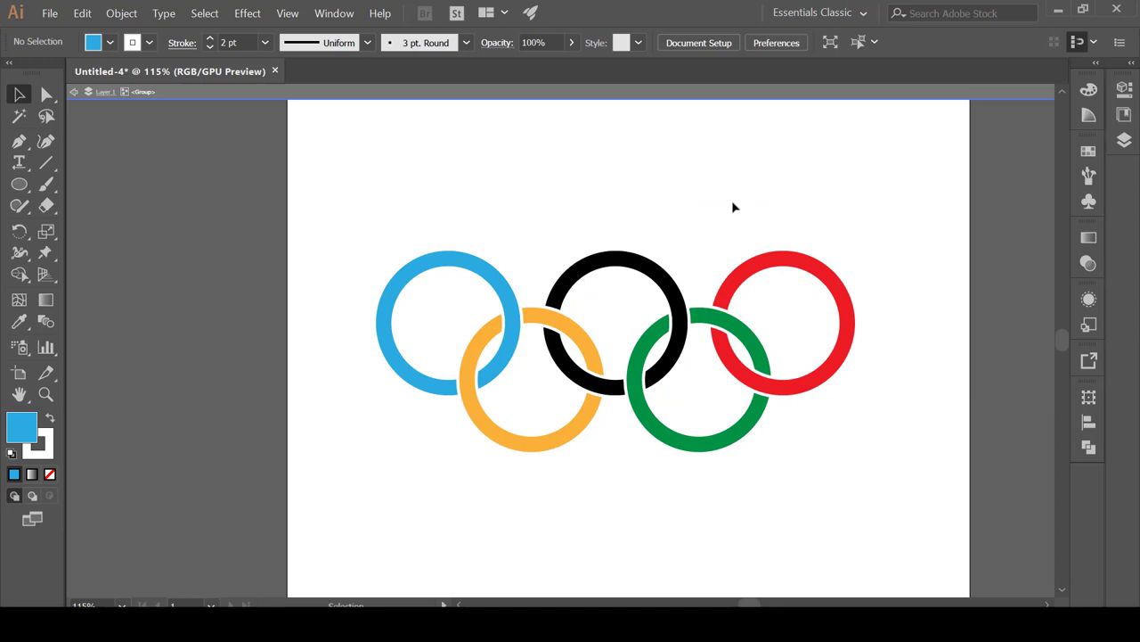